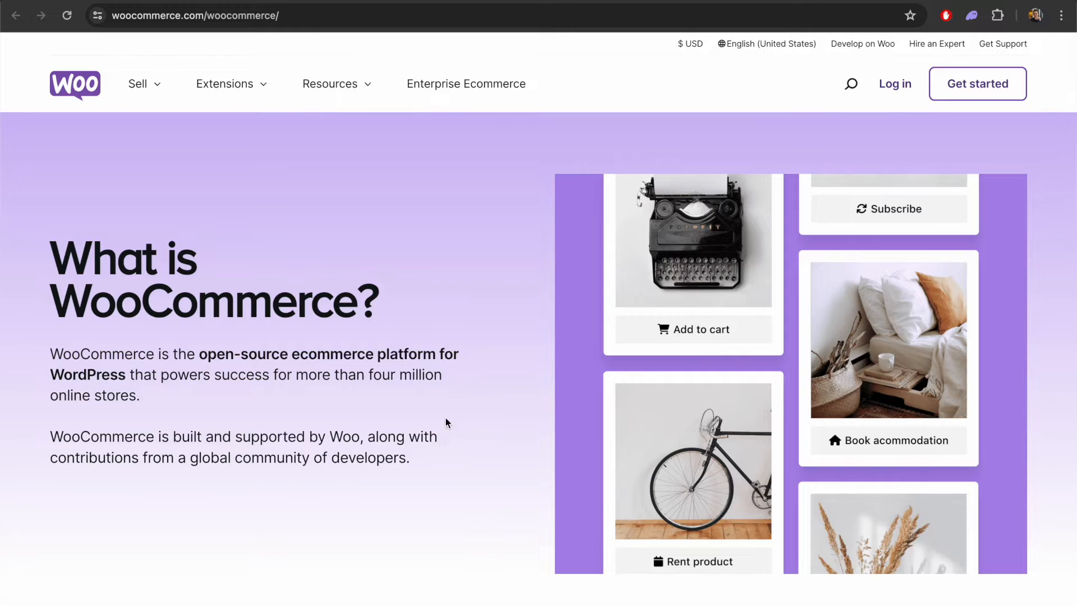
Step: Read through the WooCommerce overview page and the page about its block-based checkout experience
scroll(483, 449, down, 10)
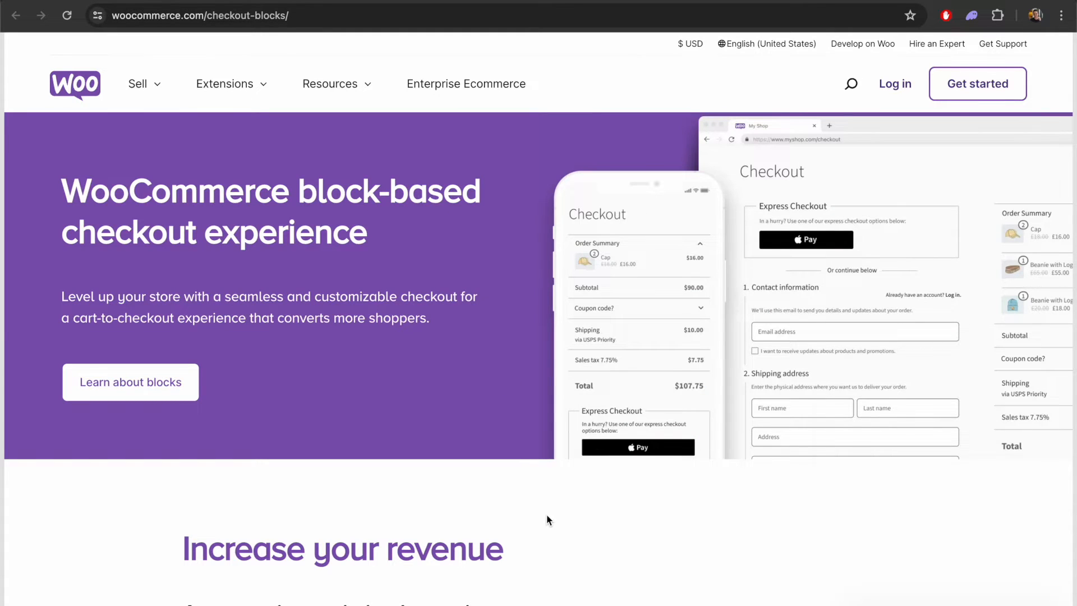
scroll(549, 520, down, 8)
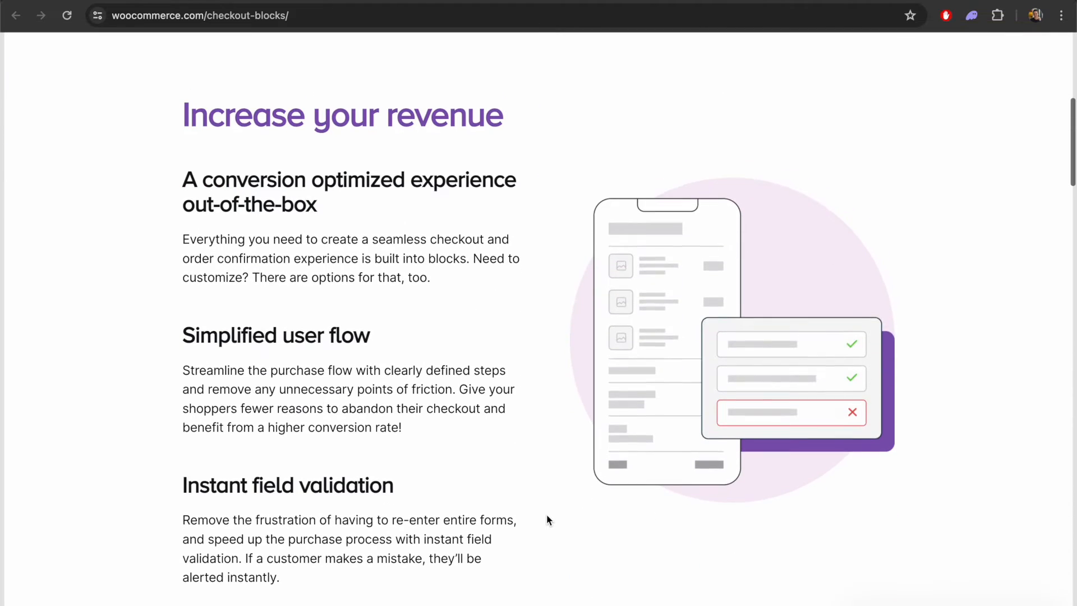
scroll(549, 520, down, 1)
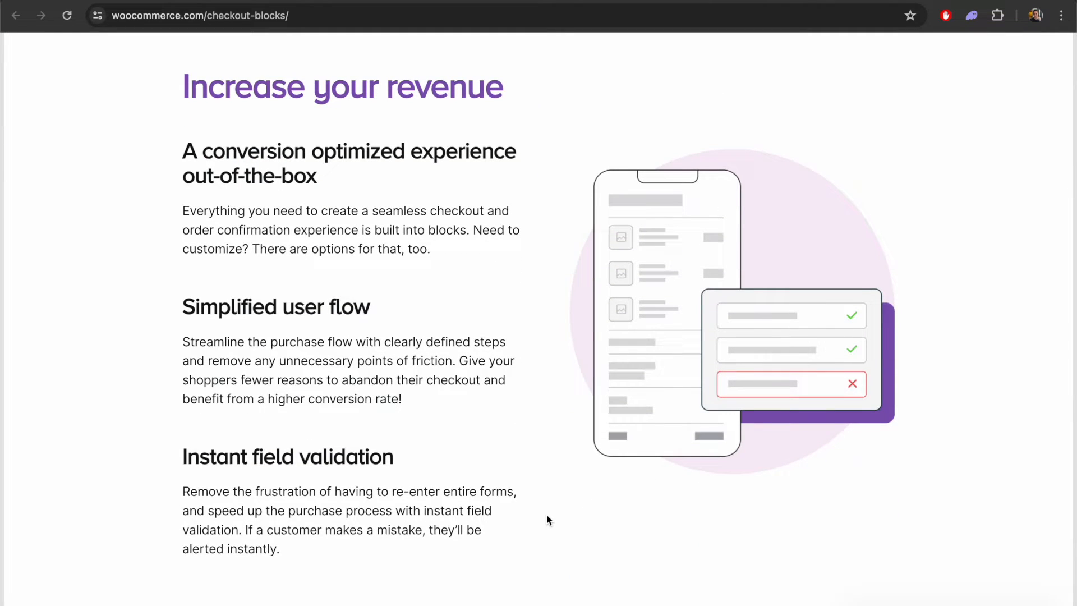
scroll(549, 520, down, 5)
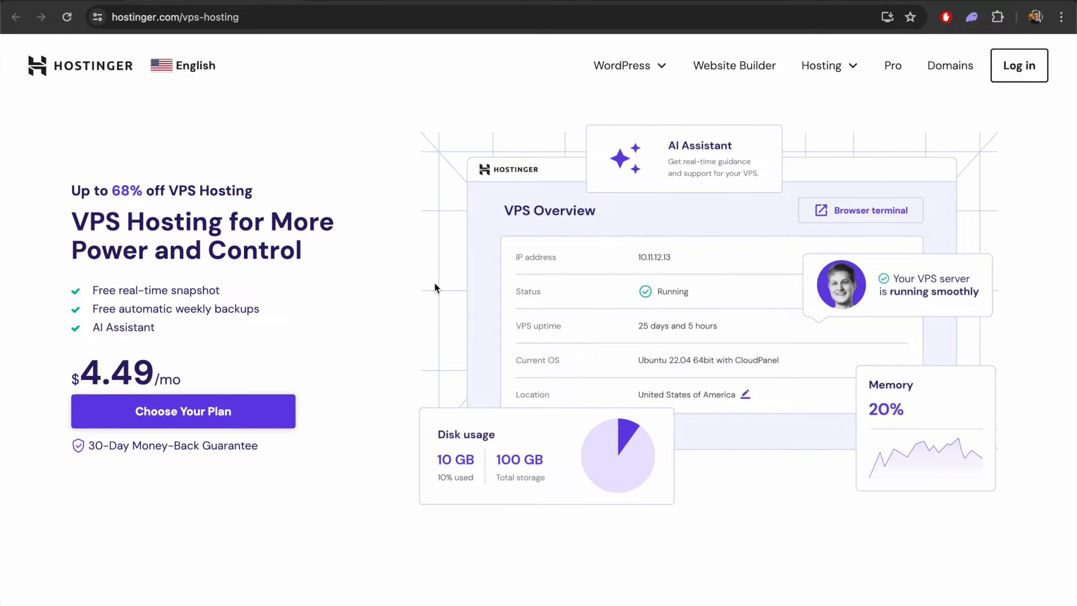
Step: Review the Hostinger VPS hosting plans and add the KVM 2 plan to the cart
scroll(398, 264, down, 4)
scroll(398, 266, down, 9)
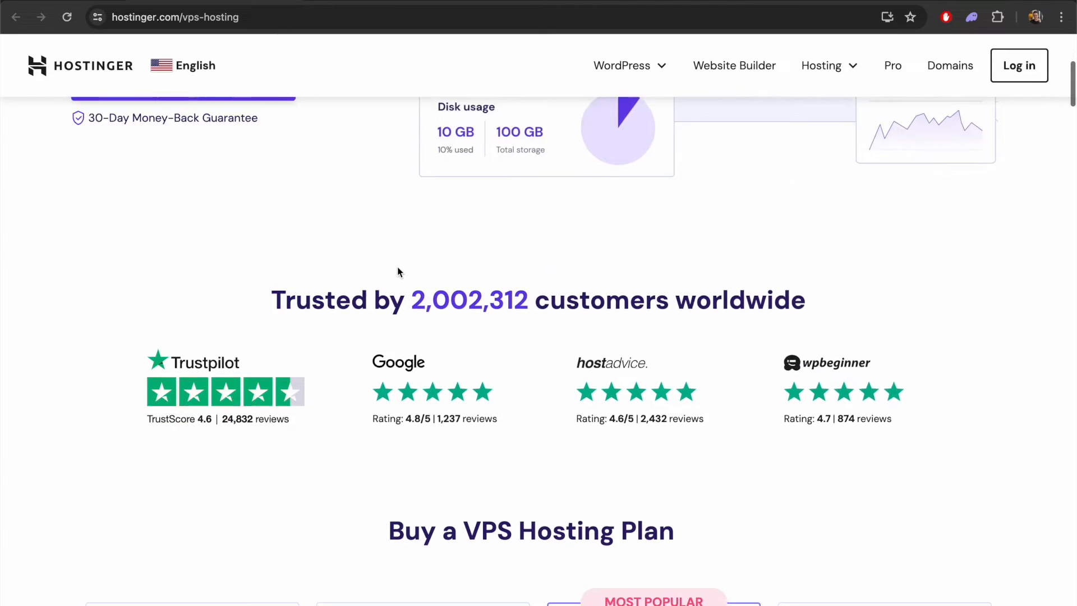
scroll(458, 273, down, 3)
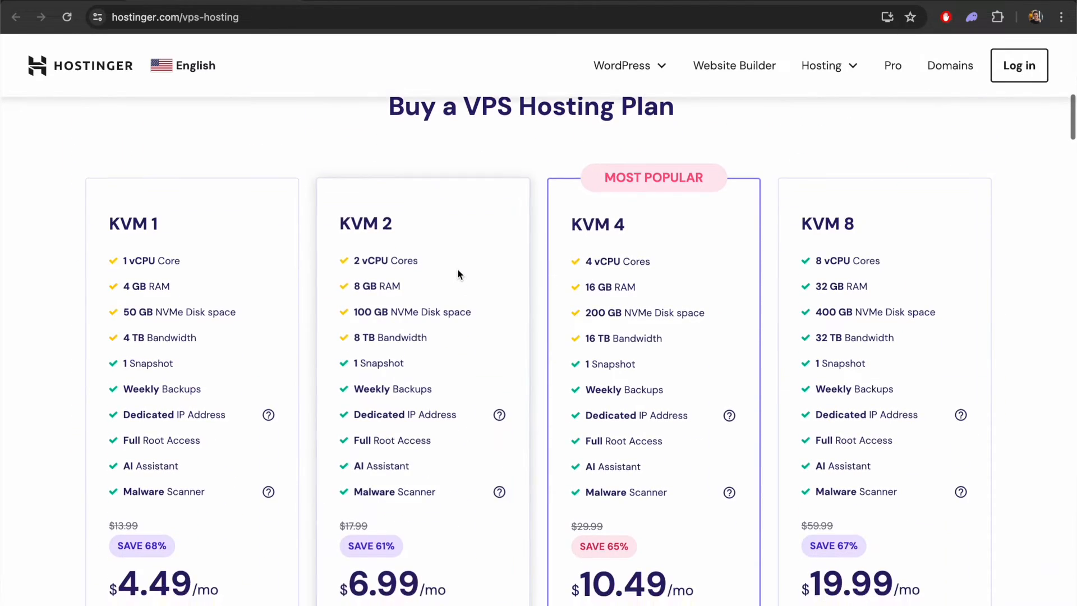
scroll(458, 273, up, 1)
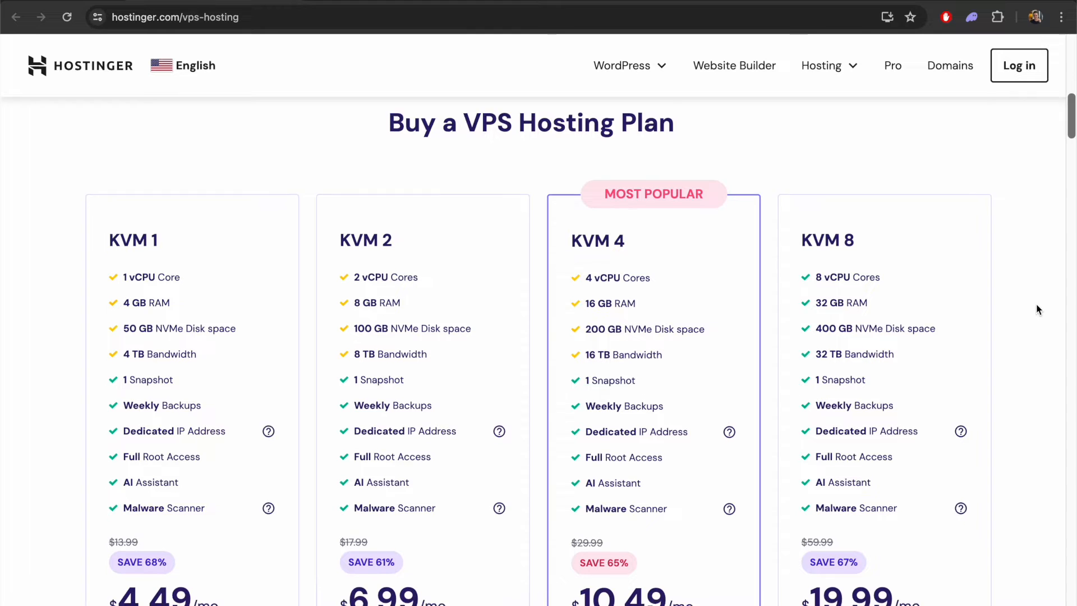
scroll(1036, 304, down, 2)
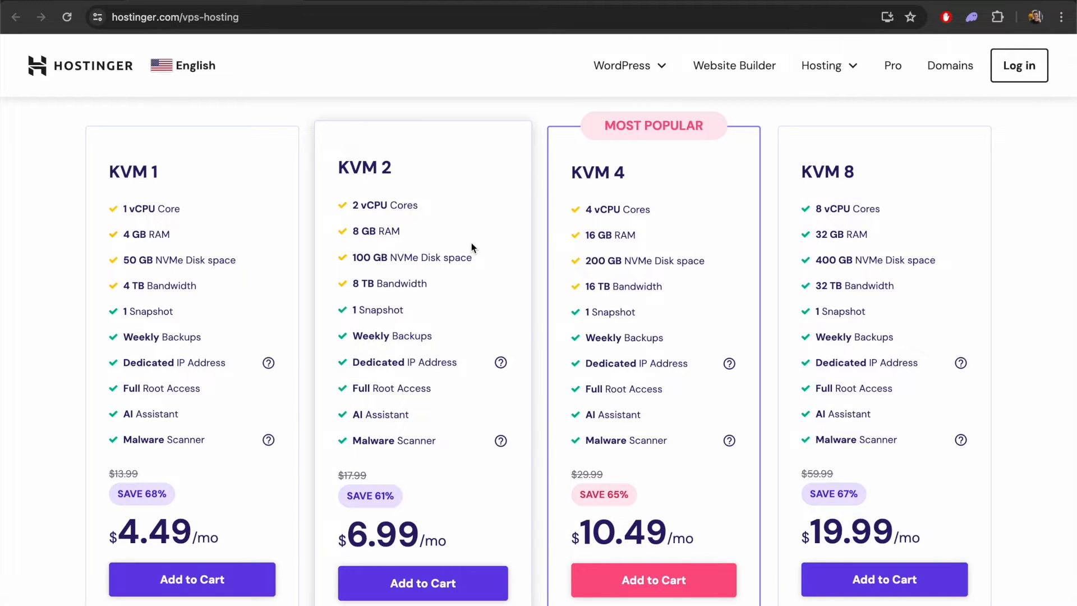
scroll(471, 247, down, 1)
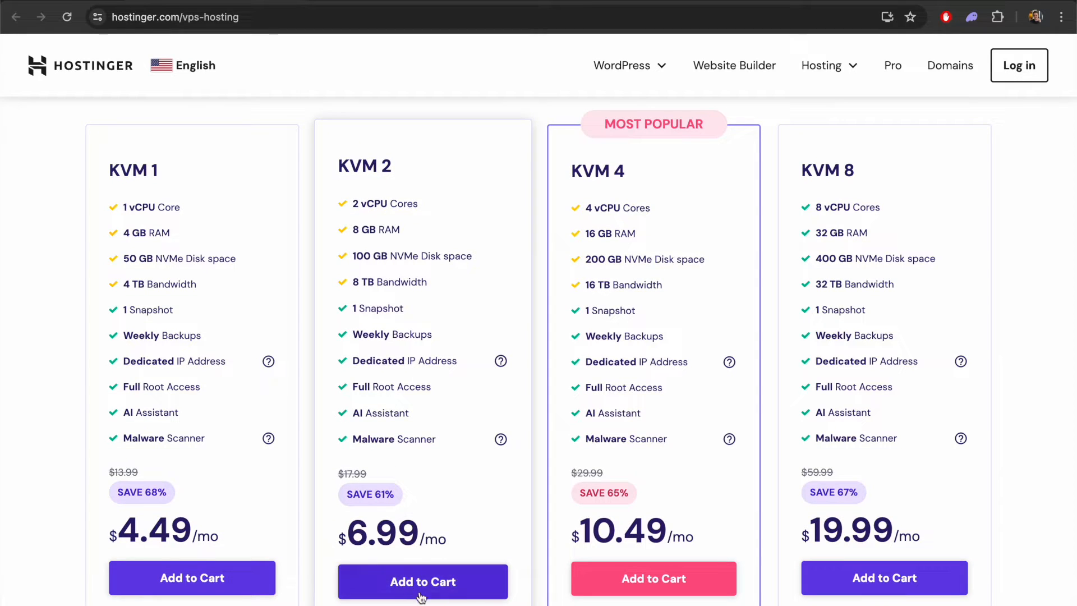
click(440, 580)
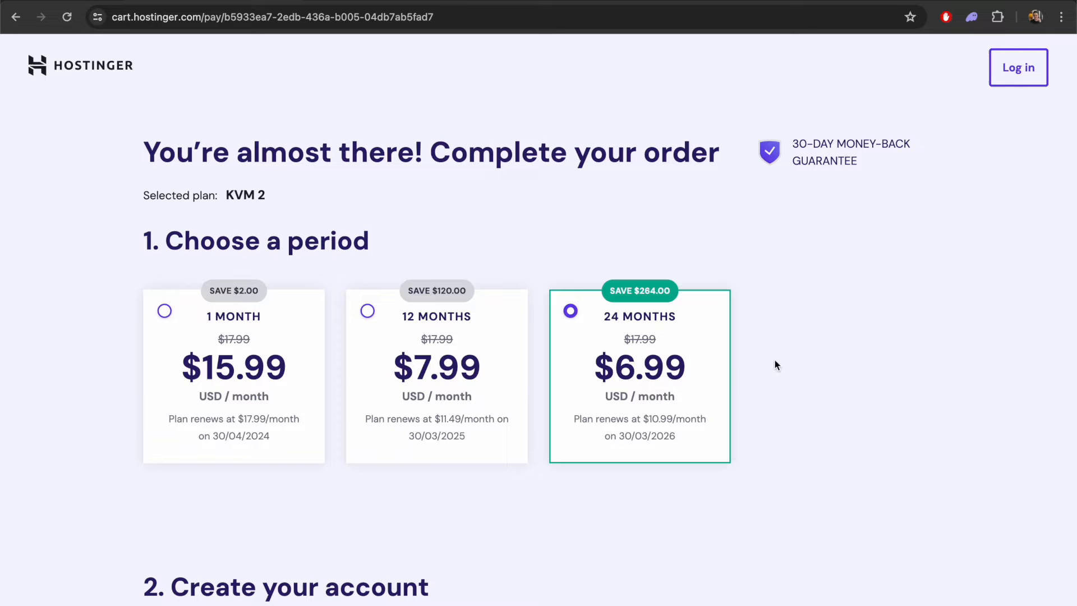
Step: Keep the 24-month period for the KVM 2 order and select PayPal as the payment method
scroll(785, 361, down, 5)
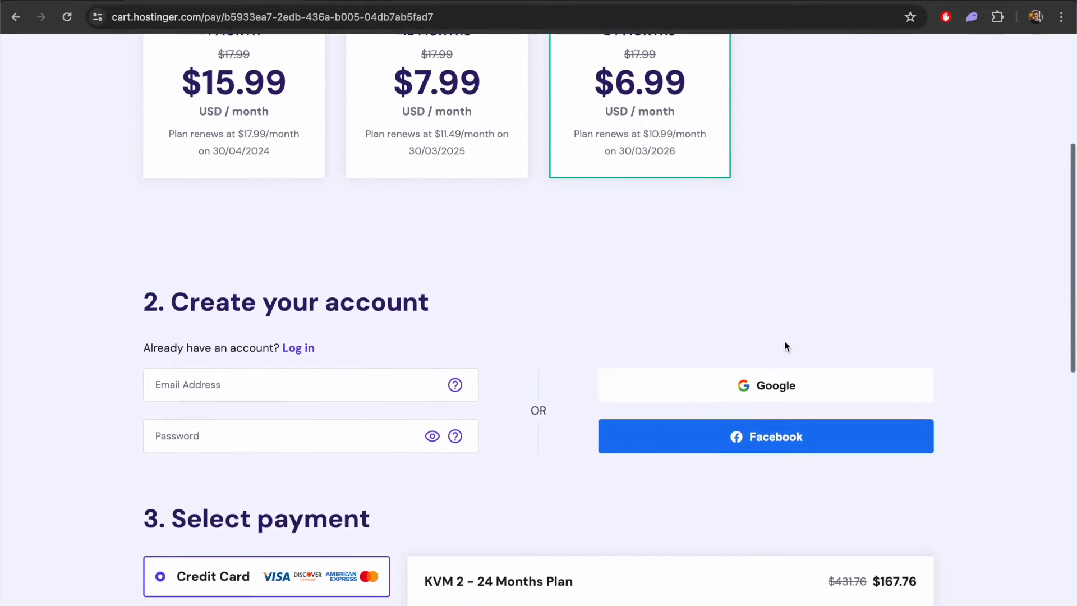
scroll(785, 346, down, 3)
scroll(331, 274, down, 1)
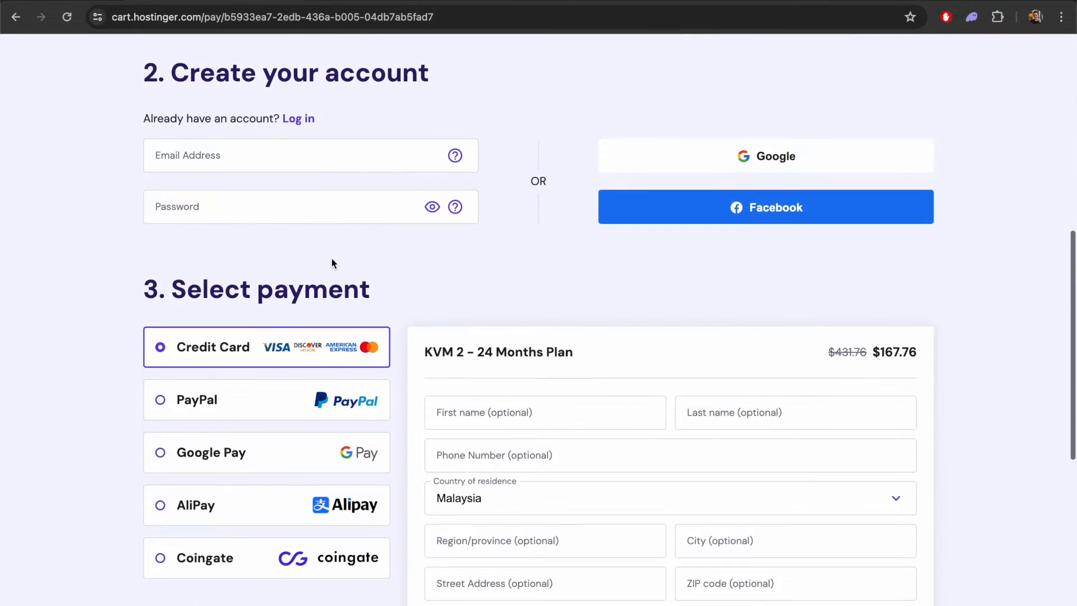
scroll(336, 232, down, 2)
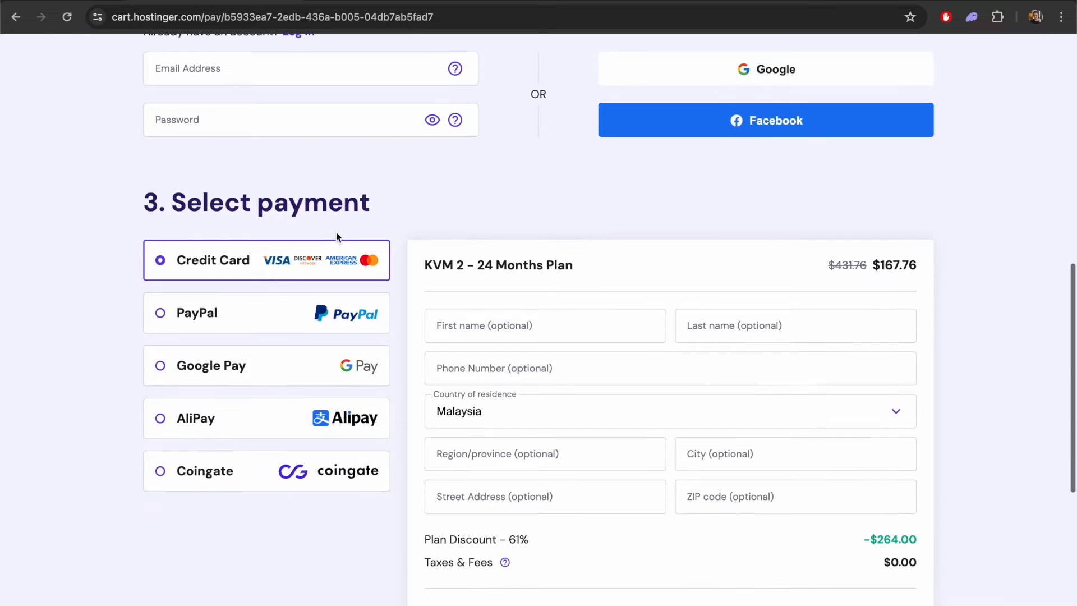
click(269, 322)
Step: Enter a coupon code for the KVM 2 order and apply it
scroll(269, 322, down, 5)
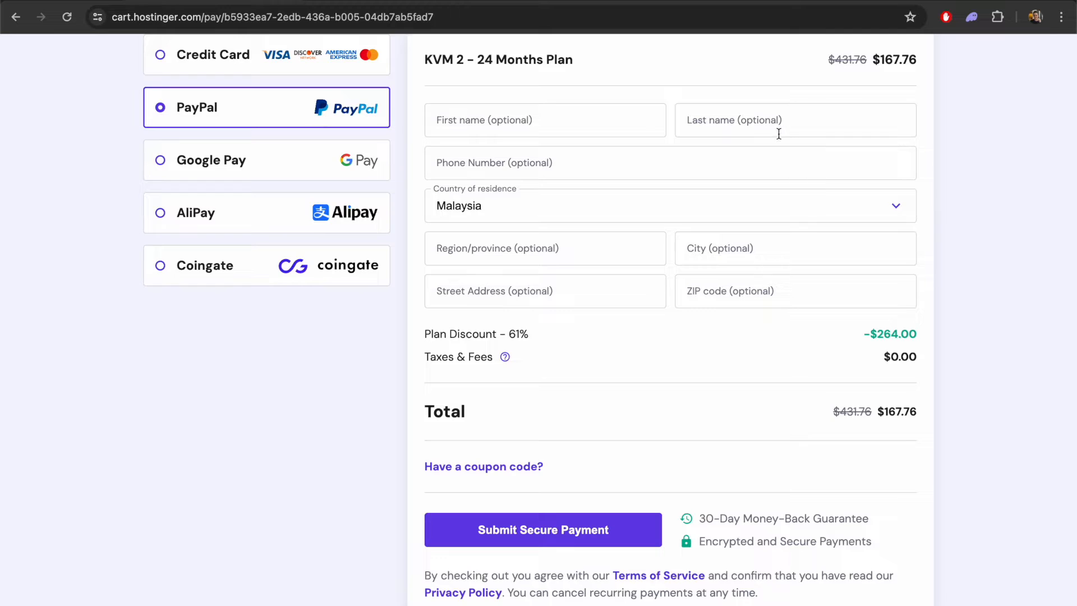
scroll(778, 134, up, 1)
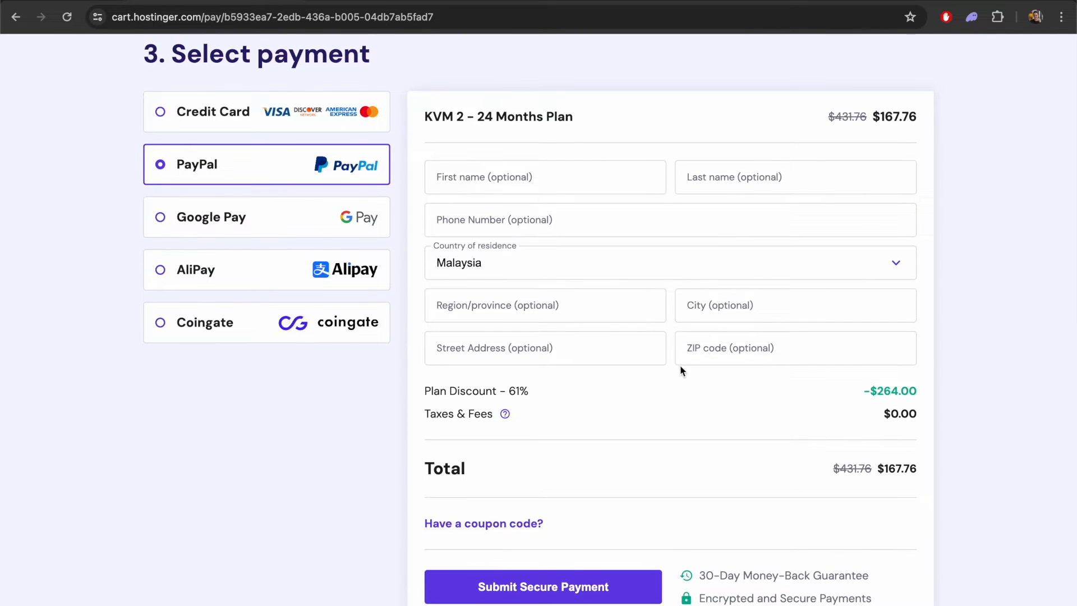
scroll(680, 368, down, 1)
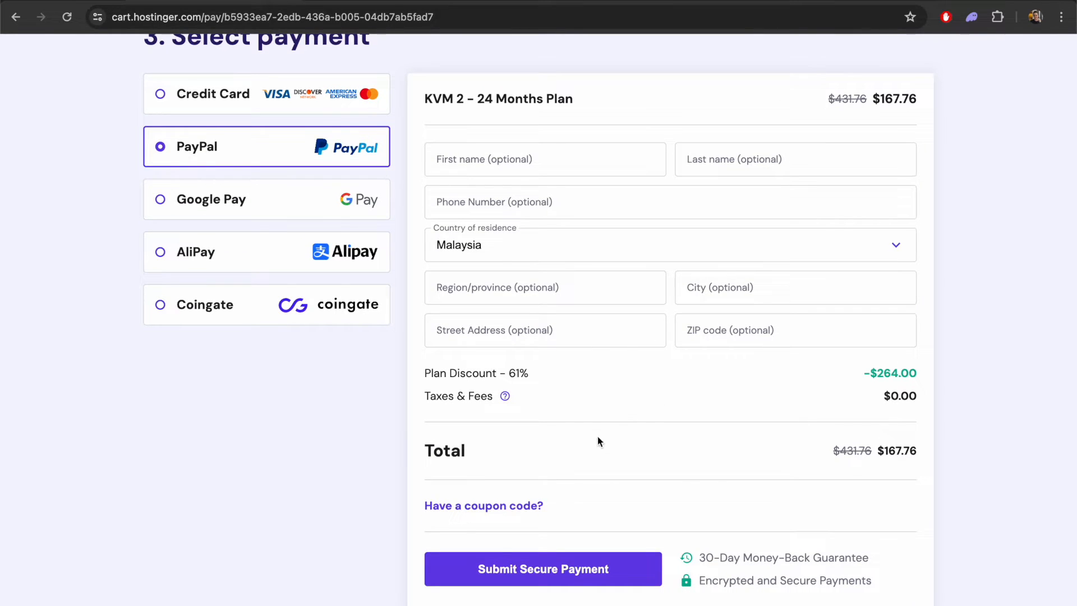
click(508, 510)
click(517, 542)
text(DAVIDB)
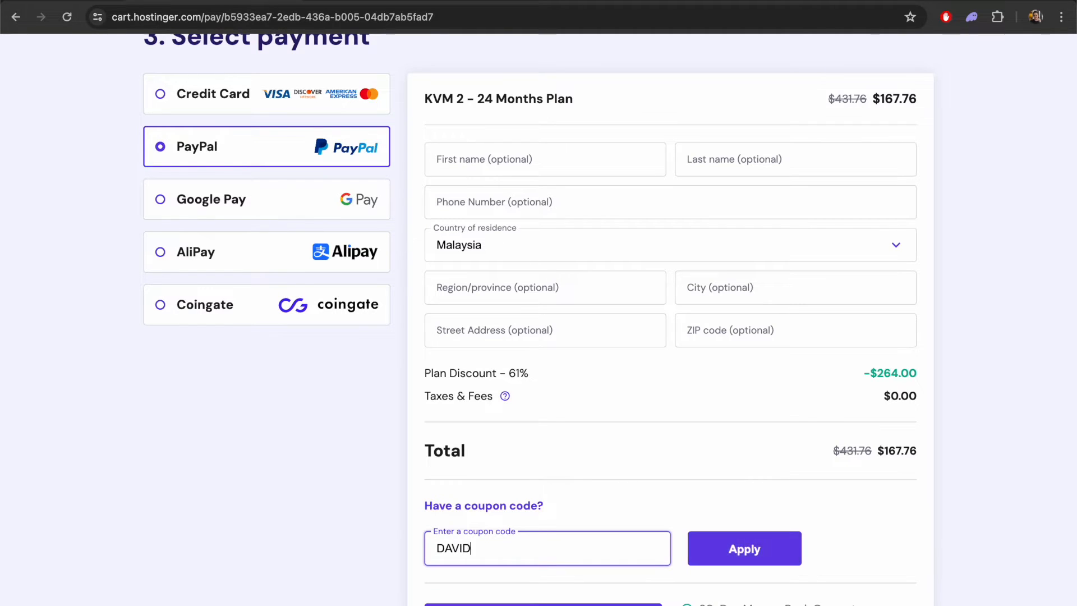
click(747, 541)
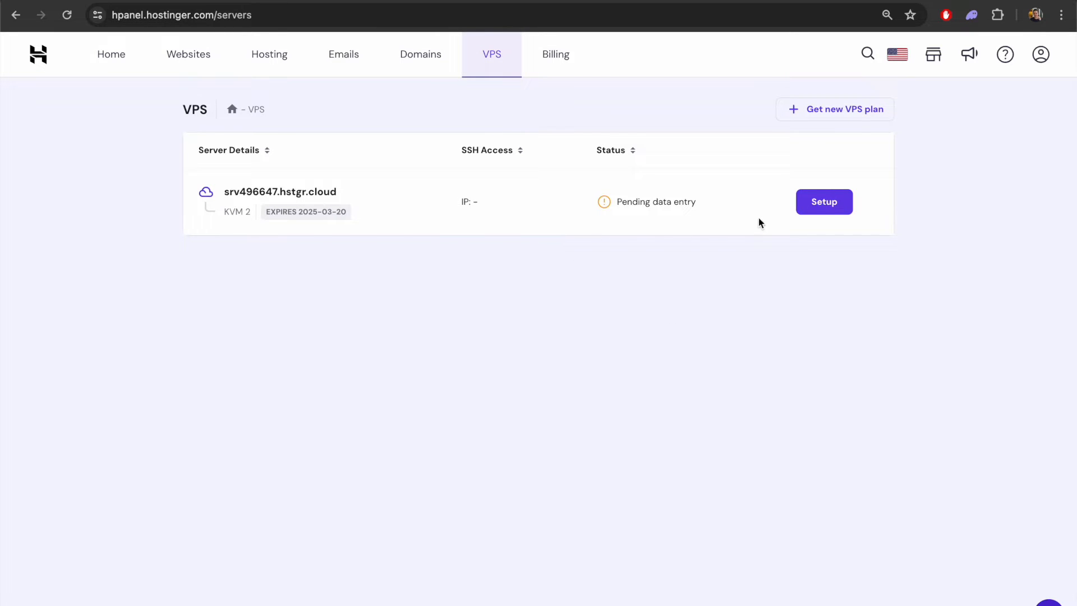
Step: Start the setup of the pending KVM 2 server and accept Lithuania as its location
click(823, 207)
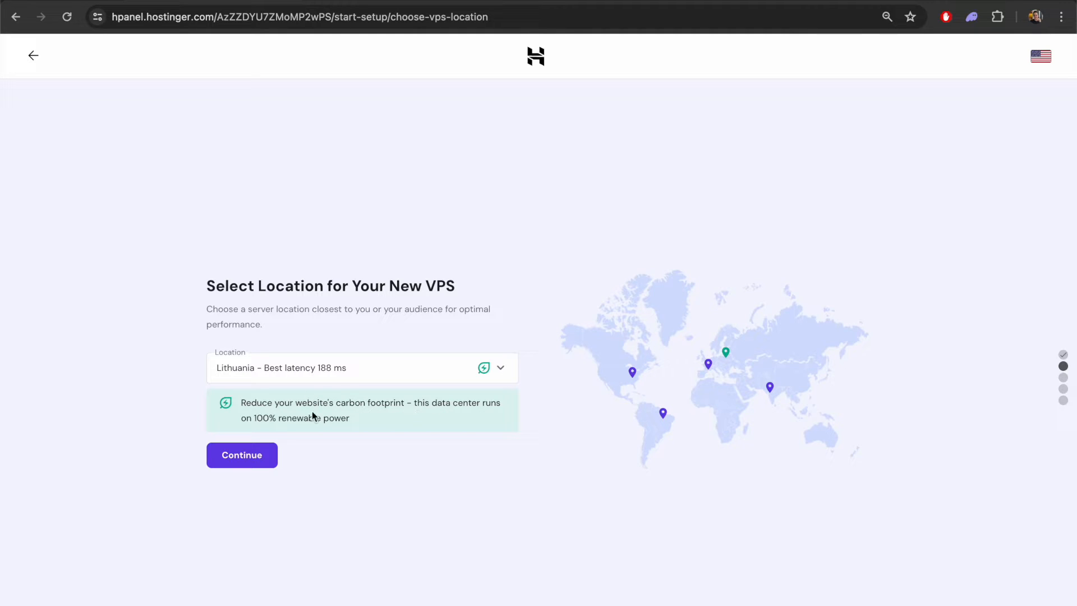
click(251, 456)
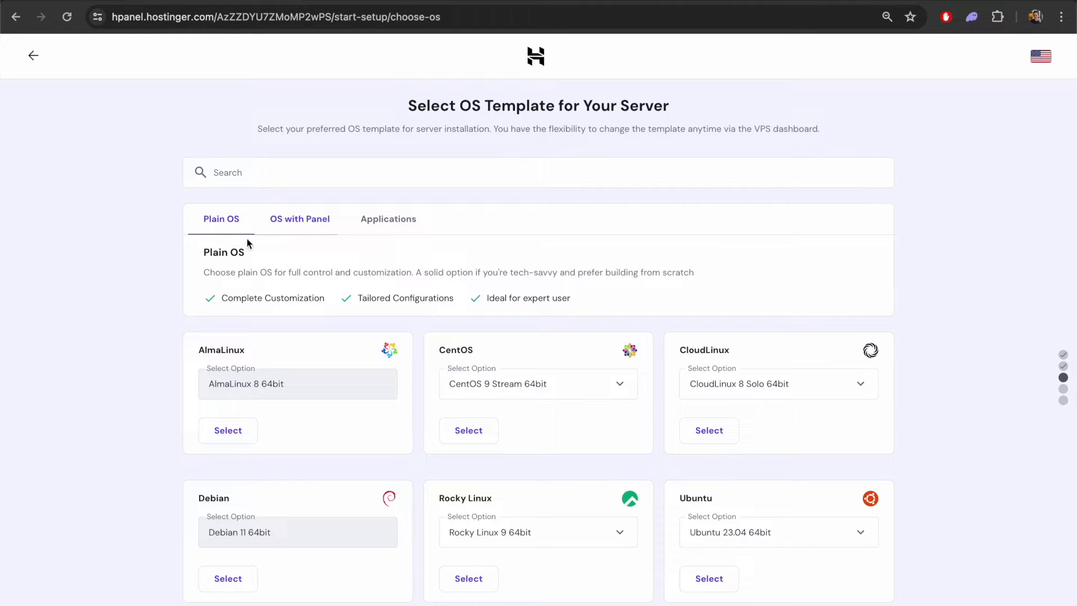
Step: Search the OS templates for "woo", select Ubuntu 22.04 64bit with WooCommerce, and include the Monarx malware scanner
click(288, 228)
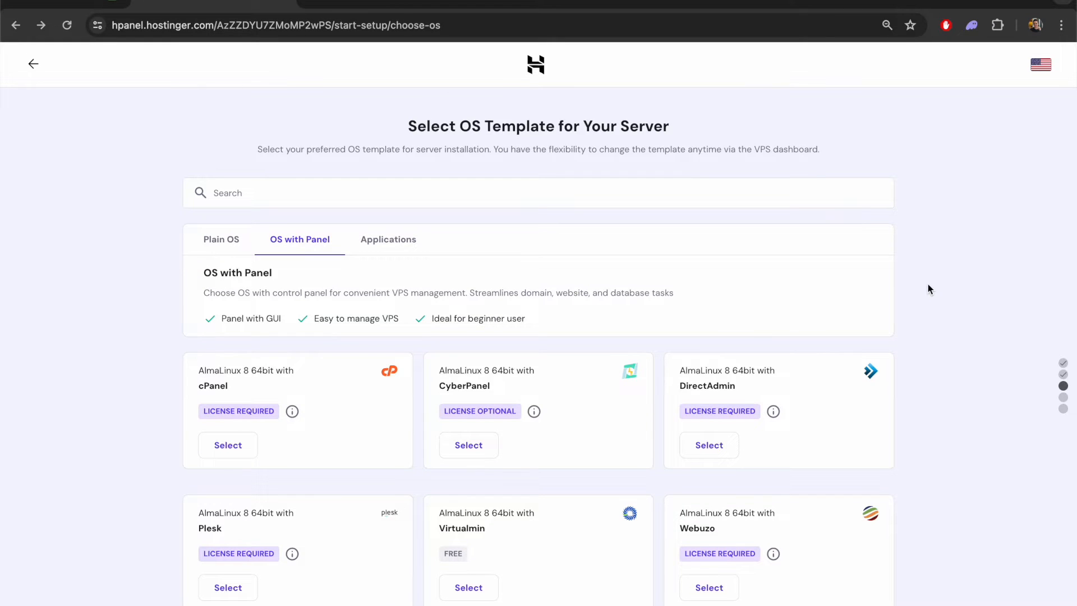
click(203, 251)
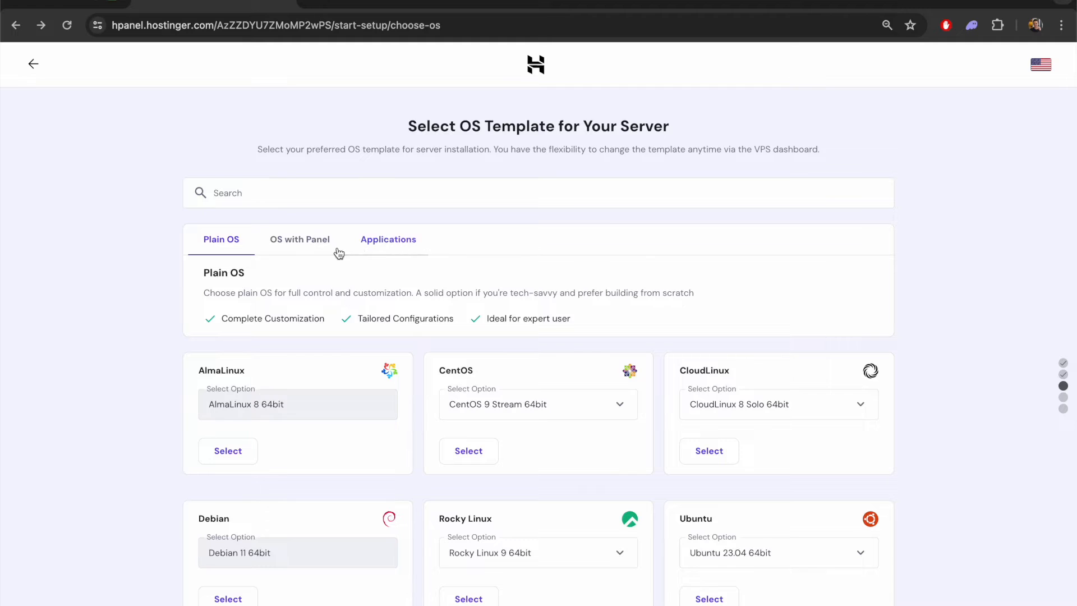
click(395, 248)
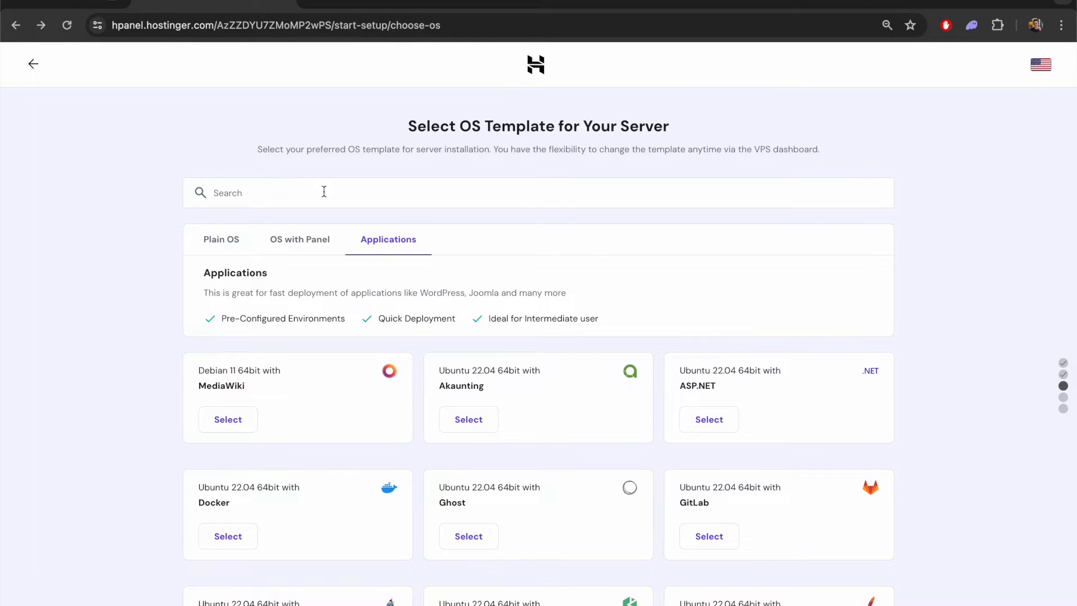
click(245, 194)
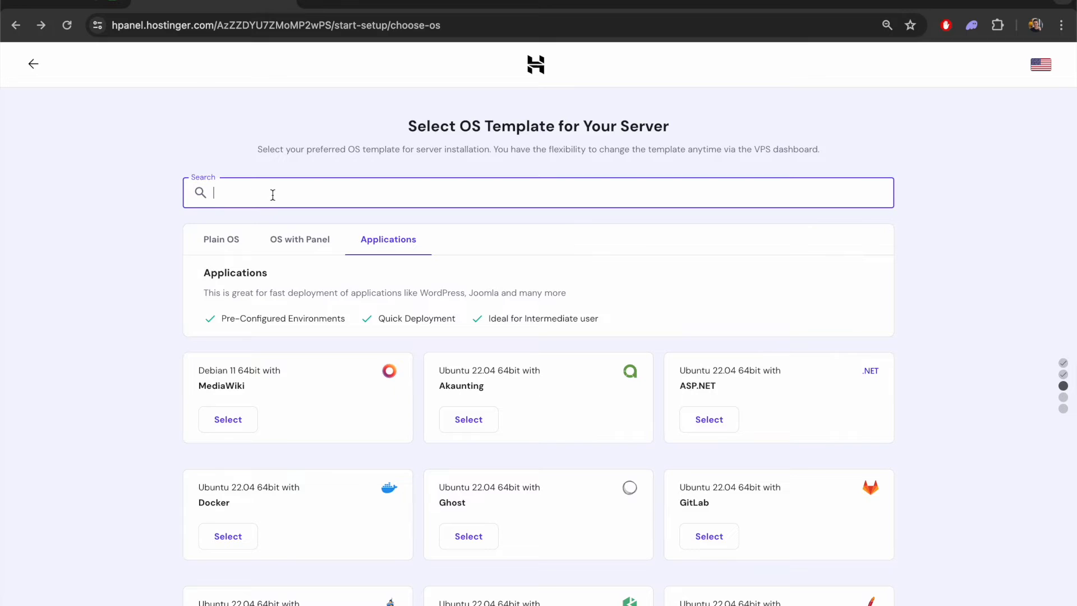
text(woo)
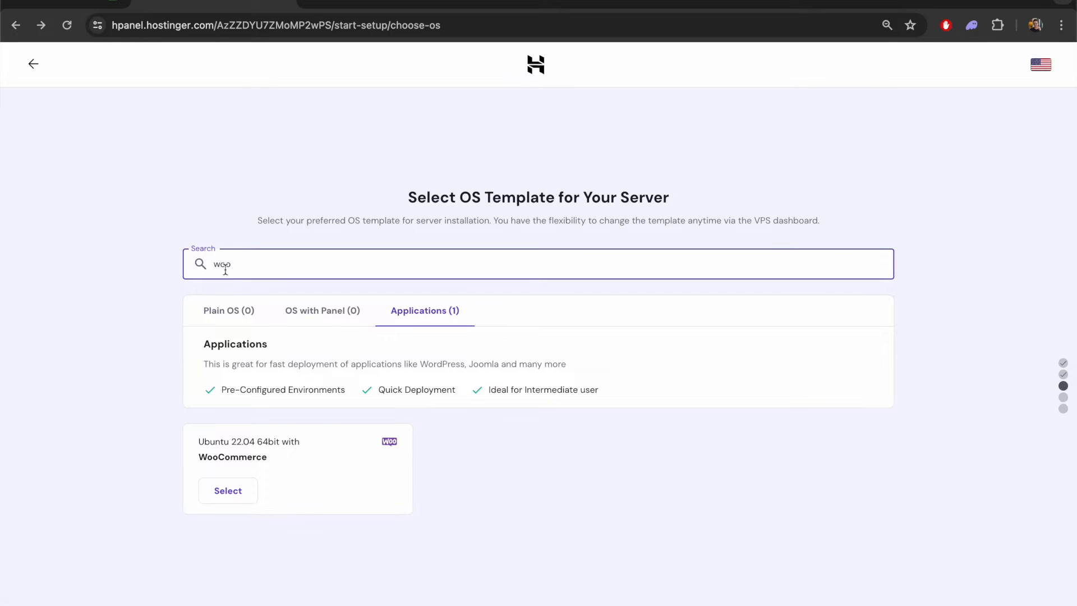
click(228, 492)
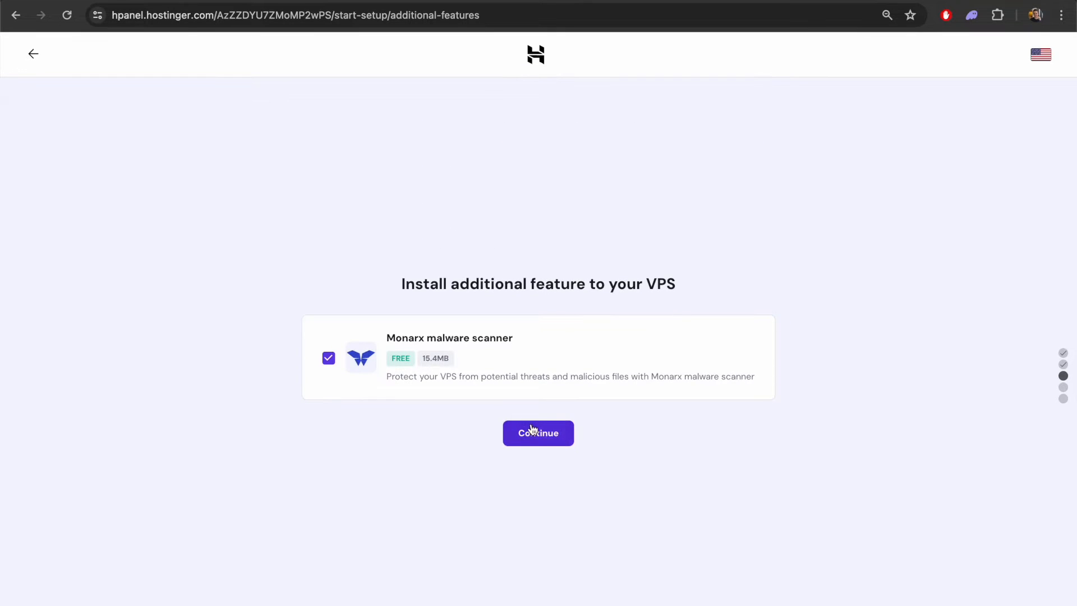
click(539, 433)
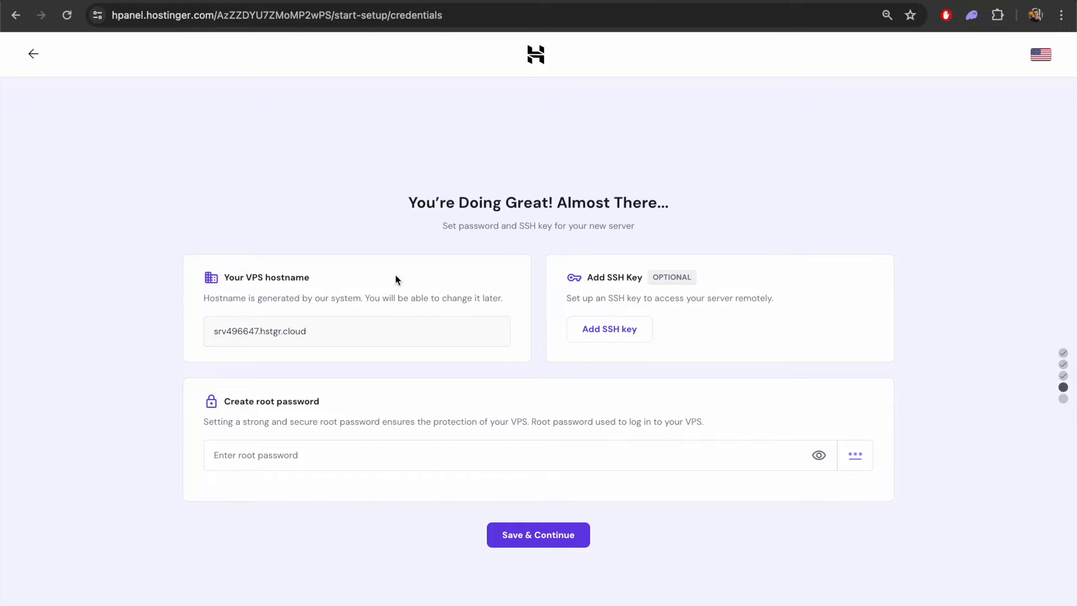
Step: Enter the server's root password, keep the generated hostname, and finish the VPS setup
triple_click(261, 332)
click(367, 329)
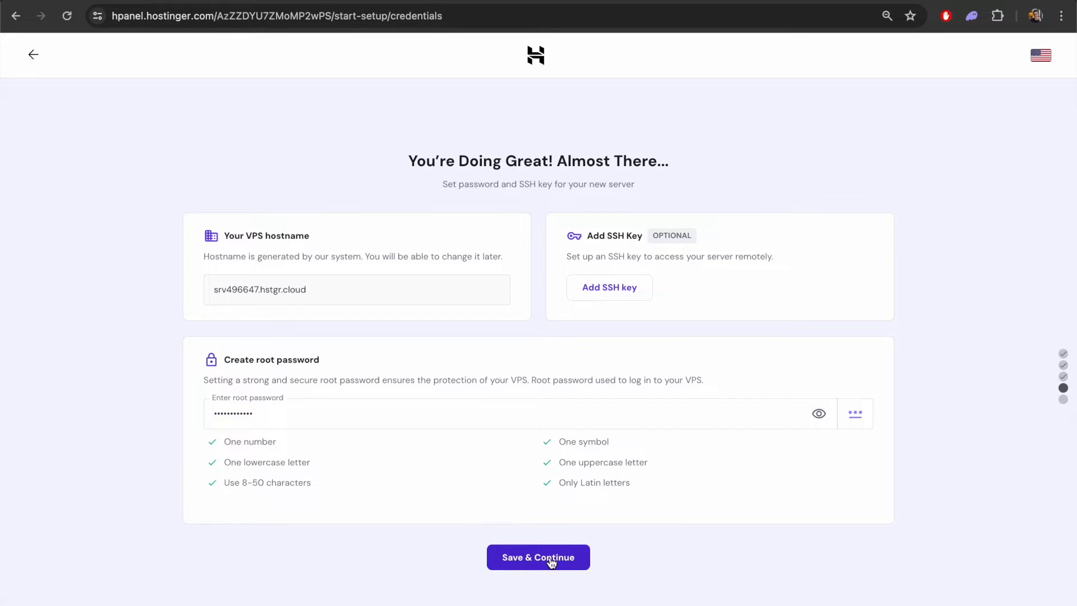
click(552, 561)
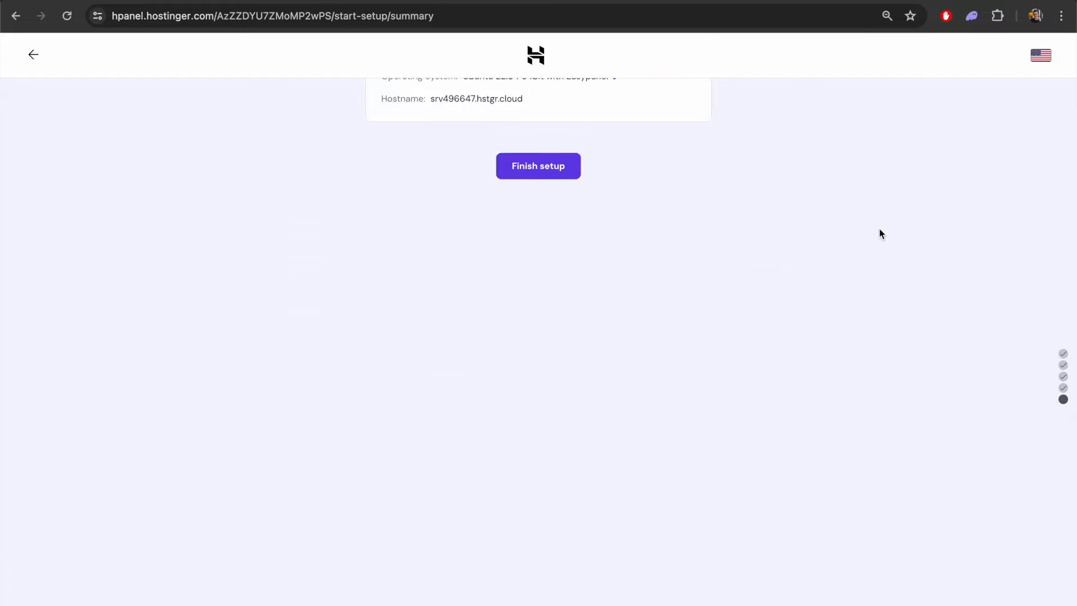
click(544, 468)
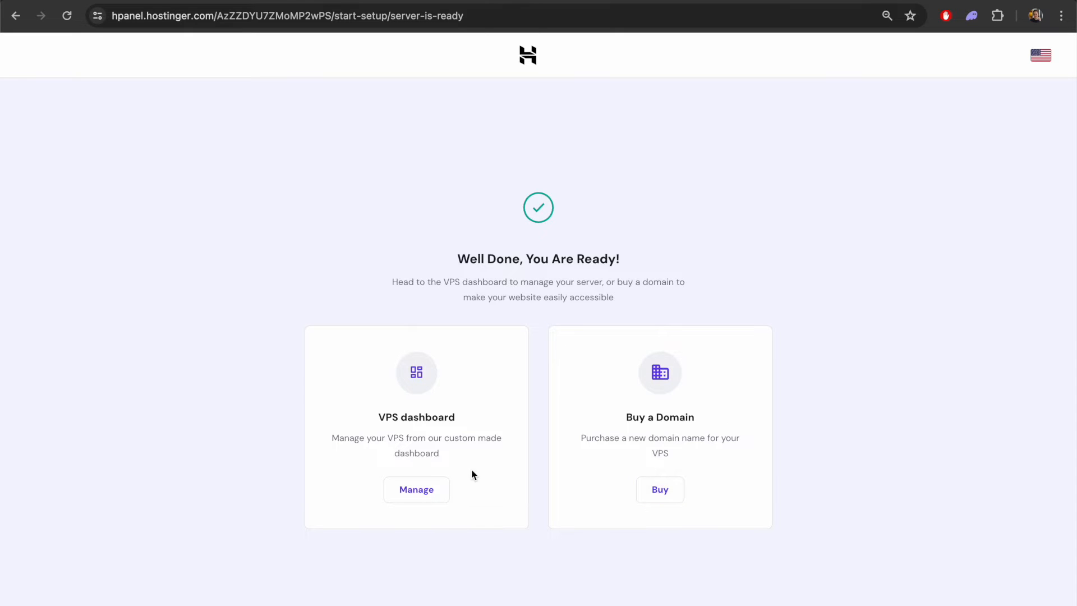
Step: Open the new server's VPS dashboard and check its application access and panel access details
click(420, 490)
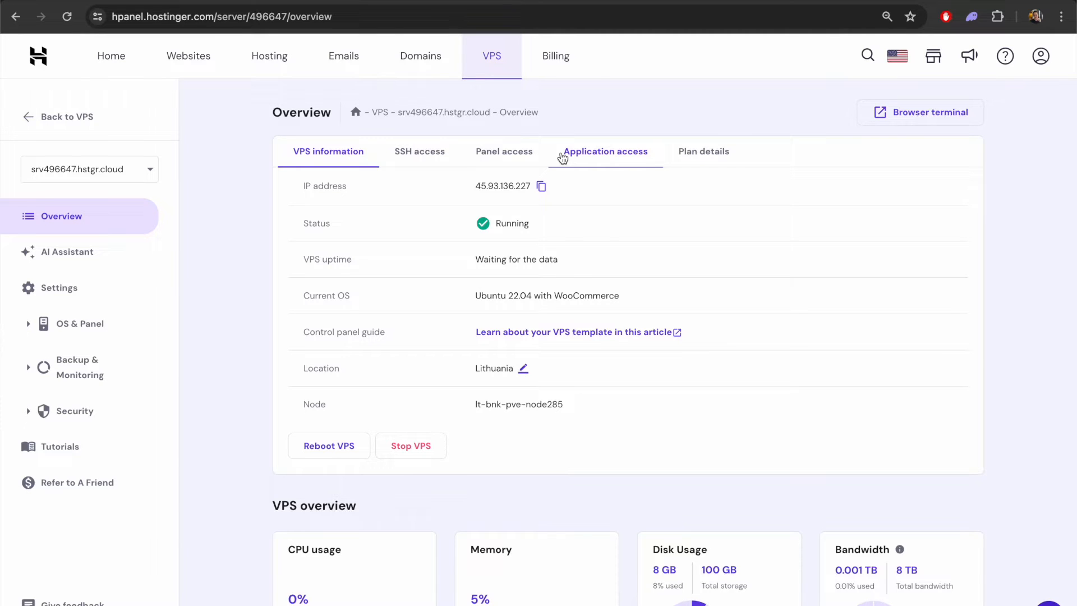
click(562, 157)
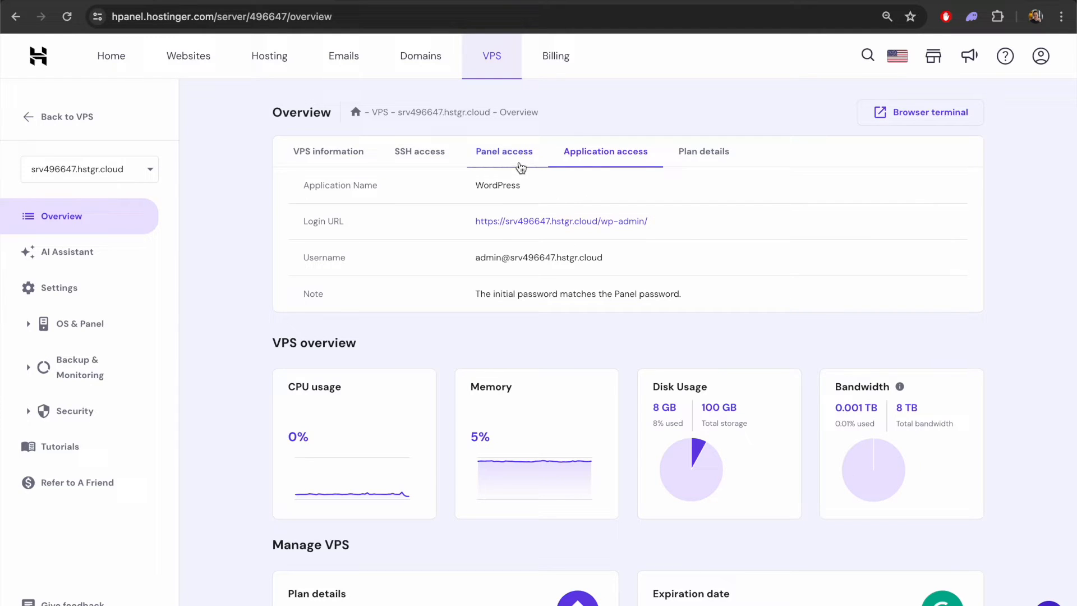
click(507, 163)
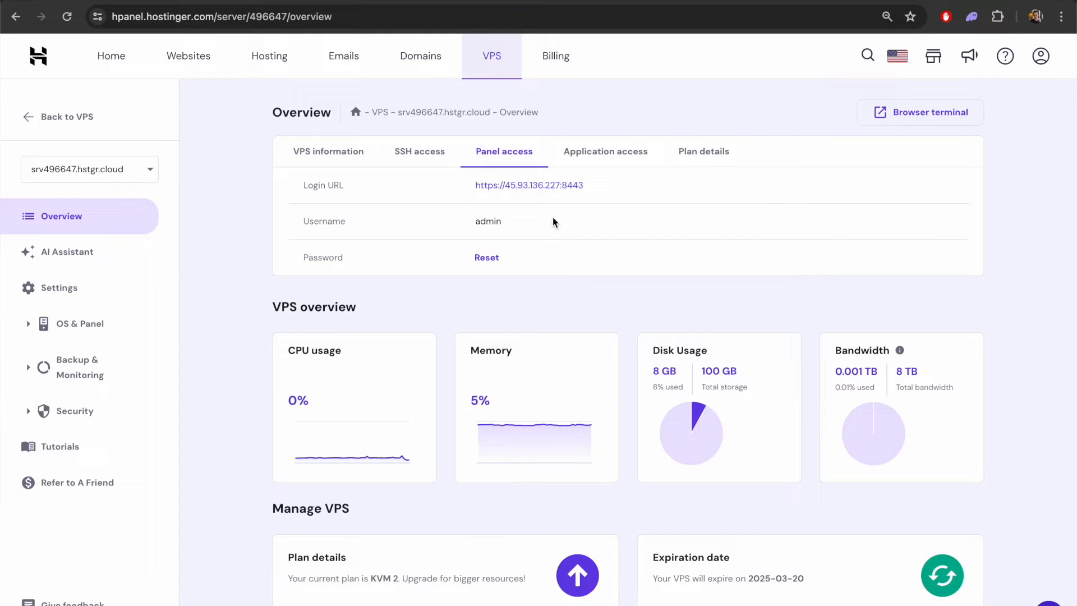
Step: Open the WordPress login URL from the application access details and log in with the admin username and password
click(598, 155)
click(592, 223)
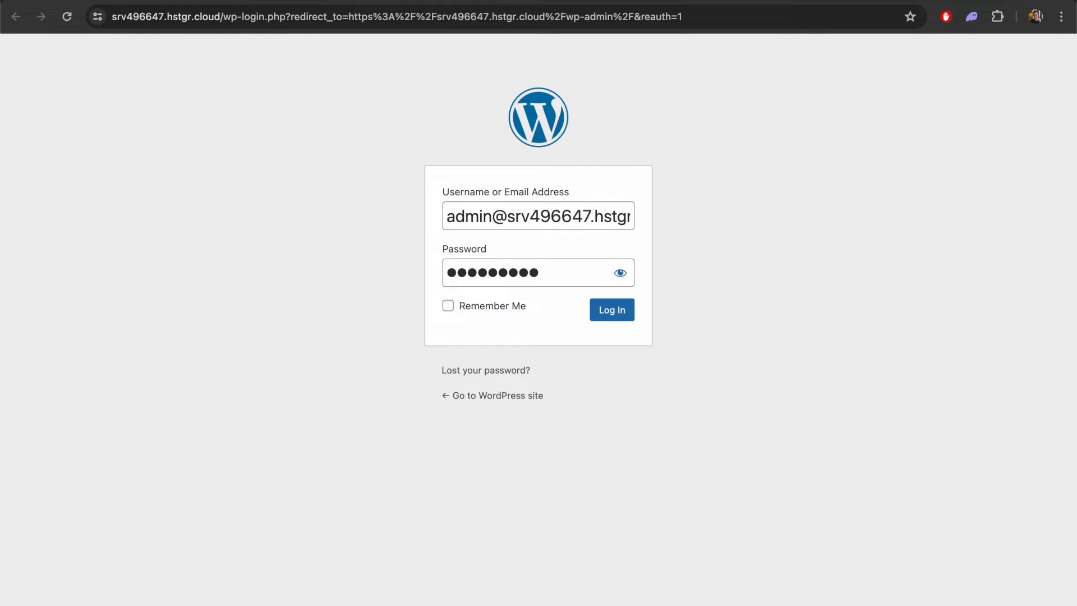
click(612, 312)
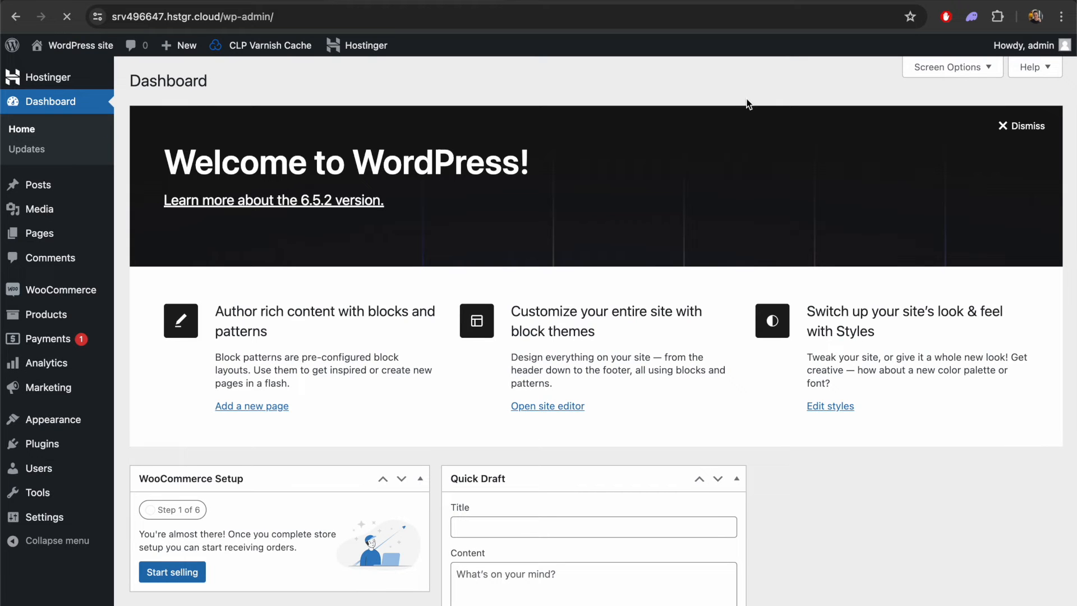
Step: Open the WordPress site's front end alongside the dashboard and check its mini cart
mouse_move(80, 46)
super+click(52, 70)
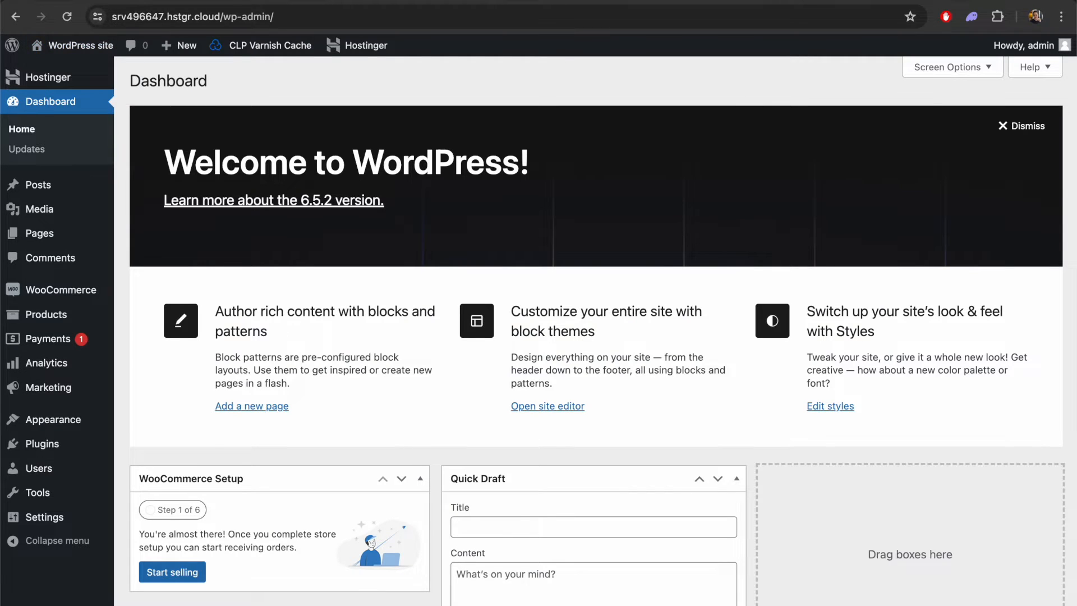
click(564, 0)
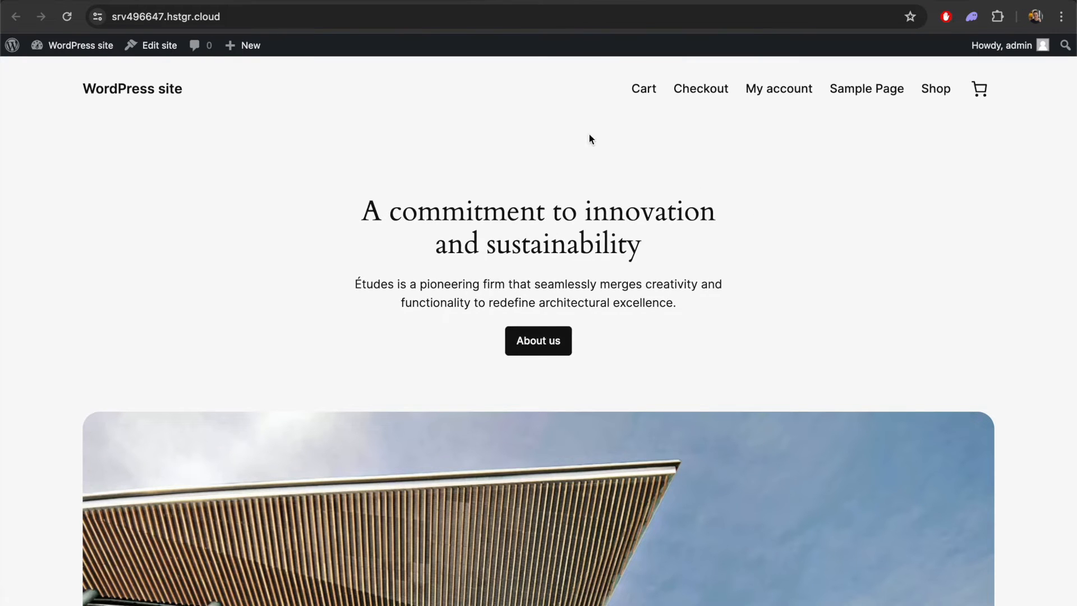
click(980, 89)
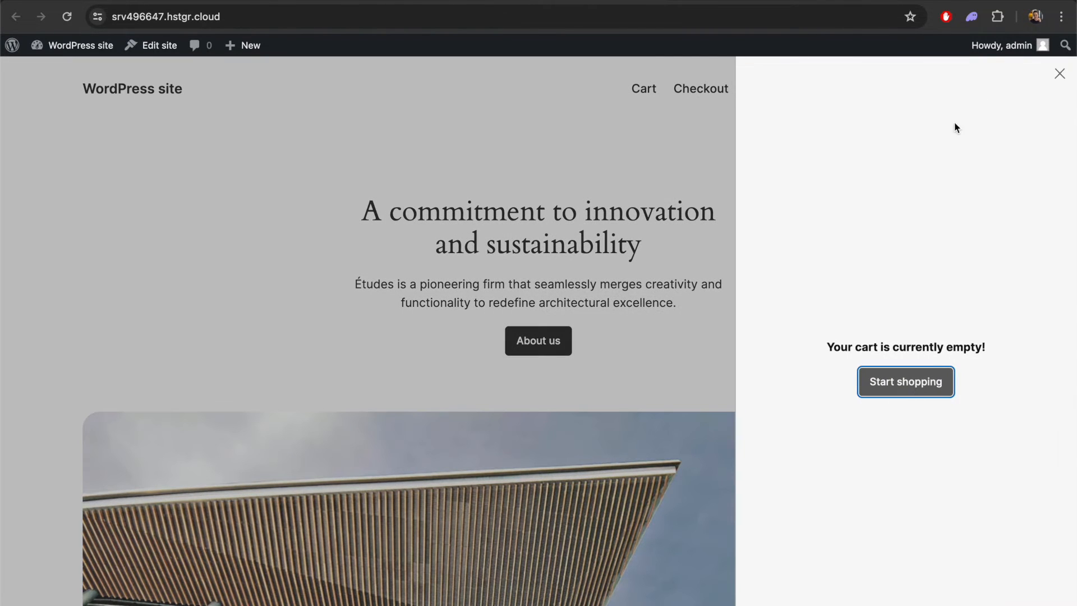
click(724, 140)
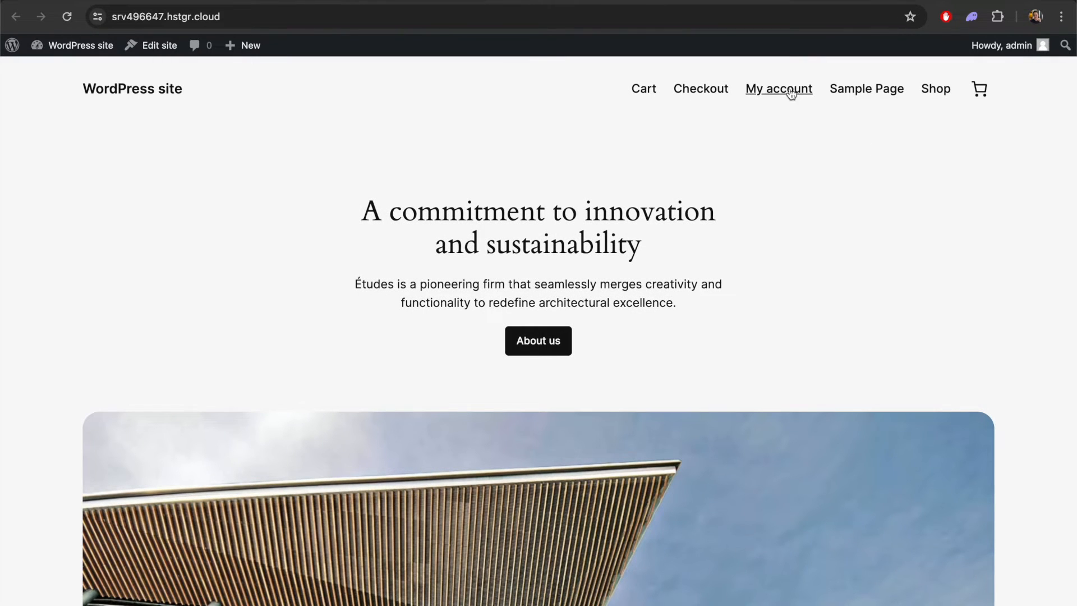
Step: View the storefront's Checkout and Cart pages
click(696, 92)
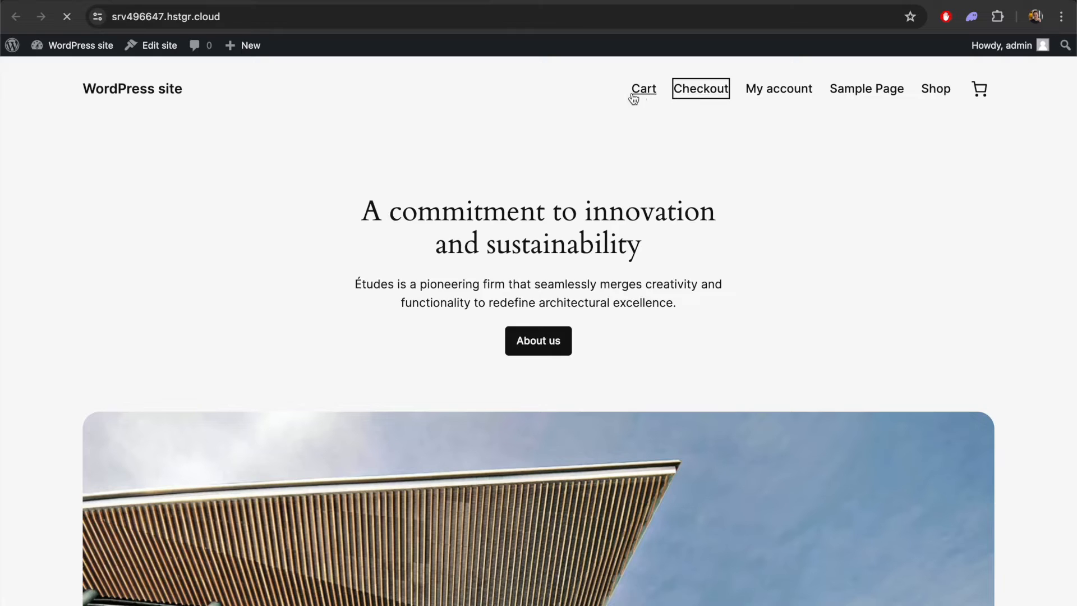
click(650, 92)
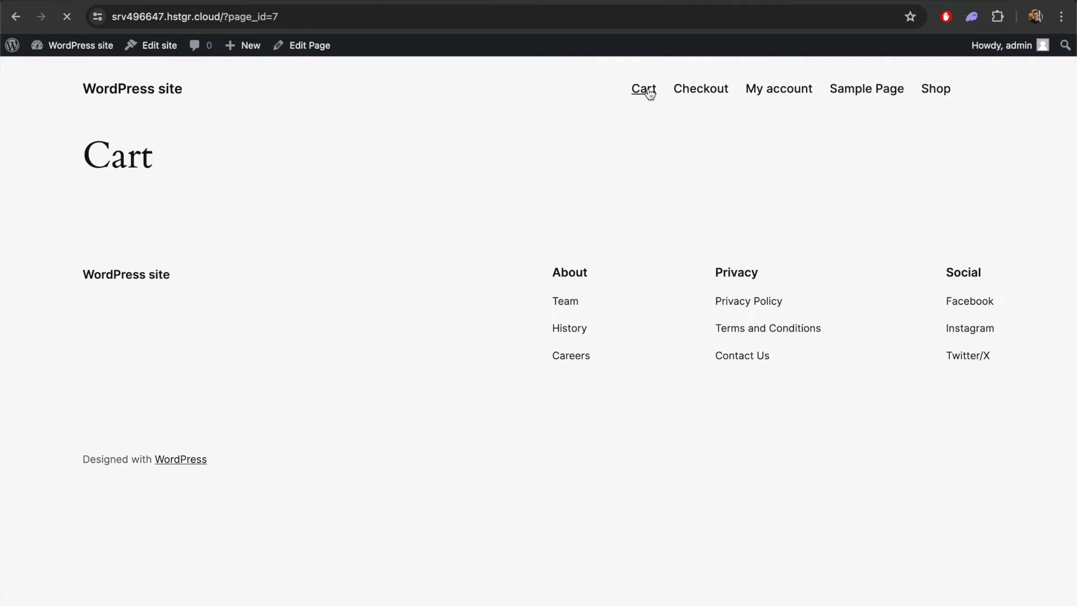
click(643, 94)
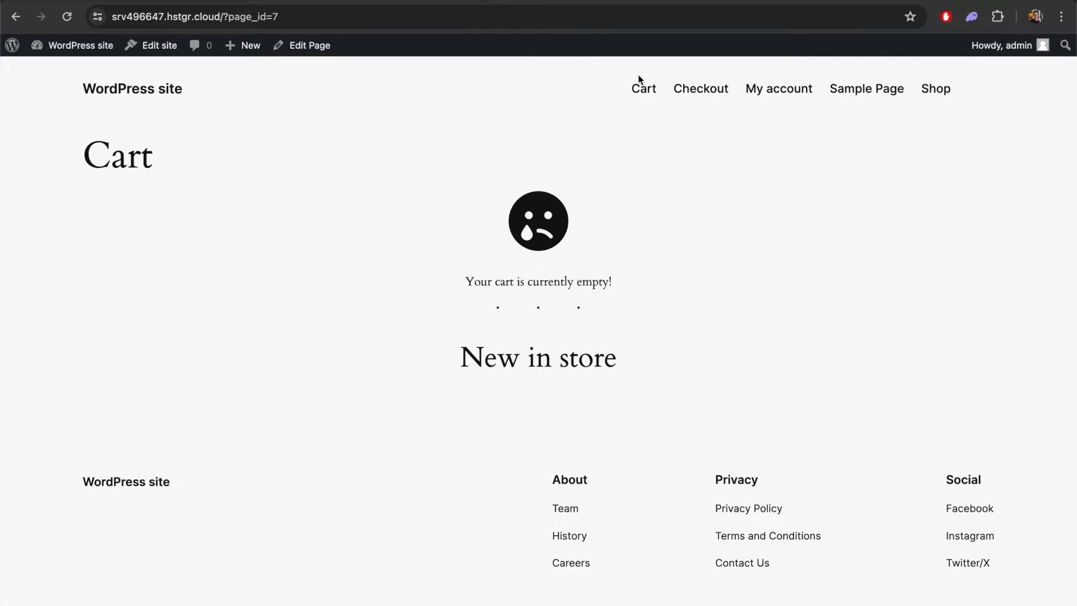
click(149, 92)
Step: Start the WooCommerce store setup wizard and proceed with "I'm just starting my business" as the profile
mouse_move(46, 295)
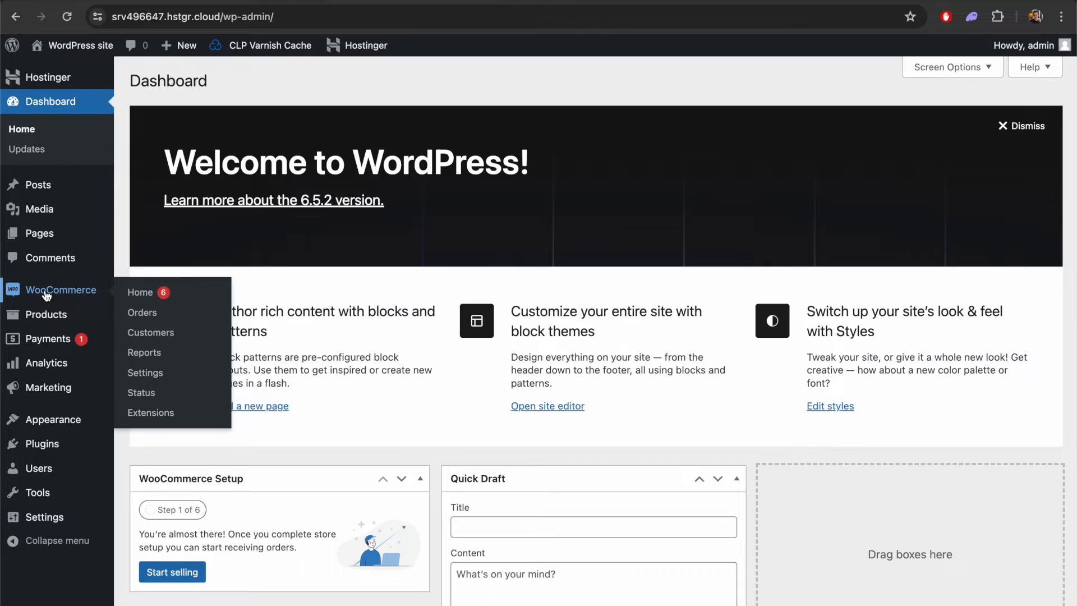
click(139, 296)
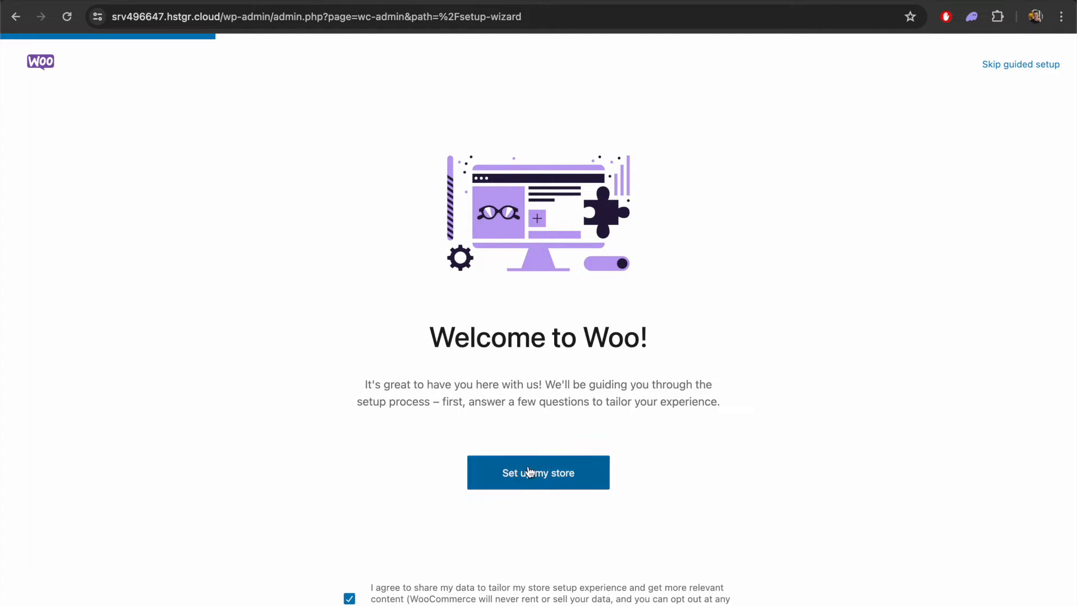
click(548, 479)
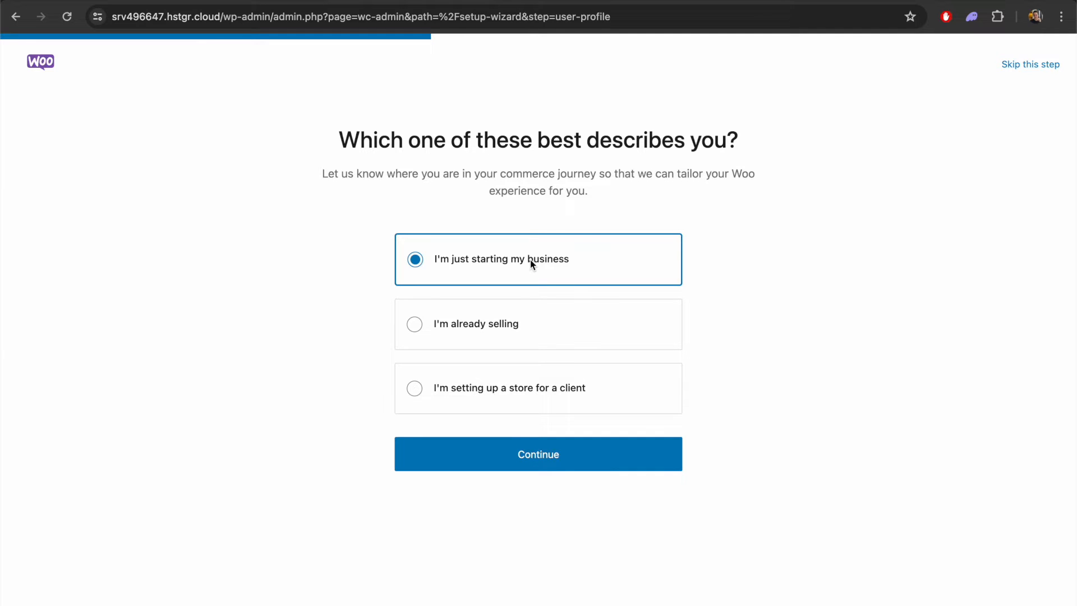
click(559, 461)
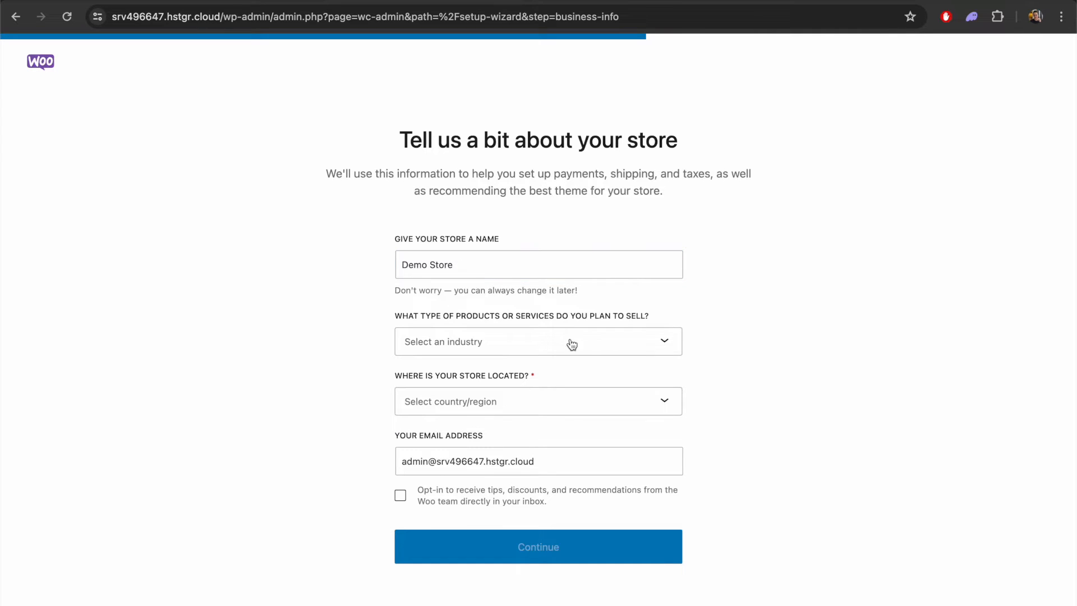
Step: Submit the store details as Demo Store, selling Clothing and accessories, located in United Kingdom (UK)
click(538, 345)
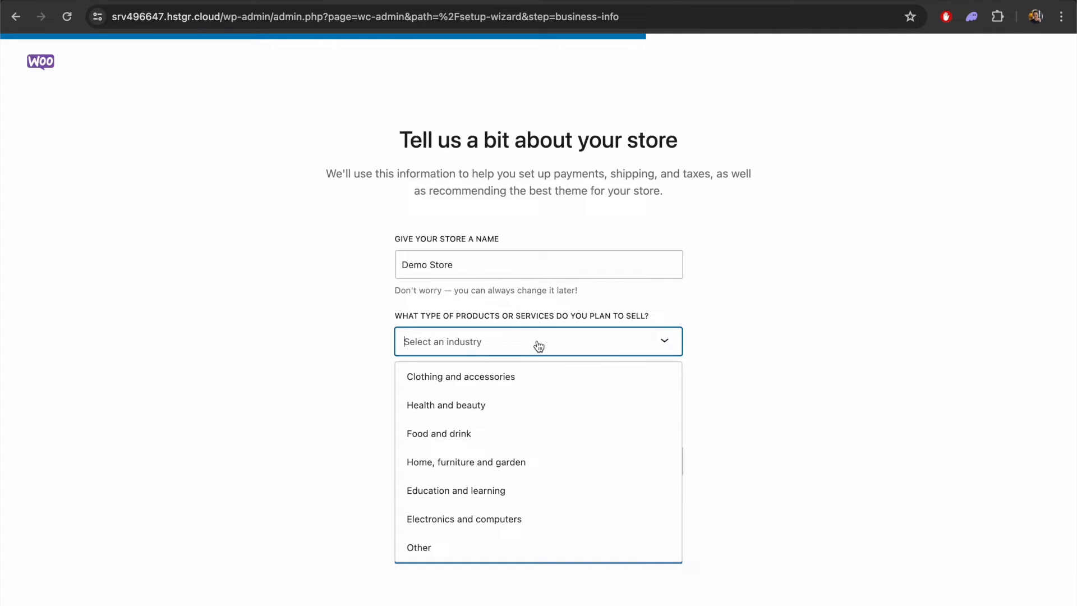
click(469, 384)
click(561, 405)
text(united)
click(537, 456)
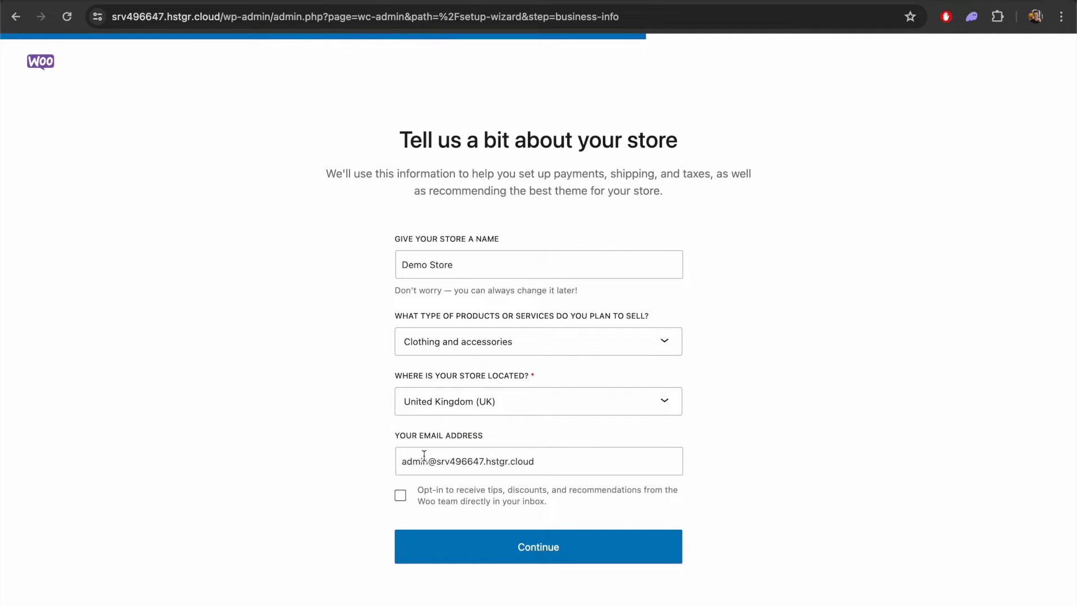
click(499, 553)
Step: Finish the setup wizard with all suggested free features selected, declining to connect a WordPress.com account
scroll(944, 210, down, 1)
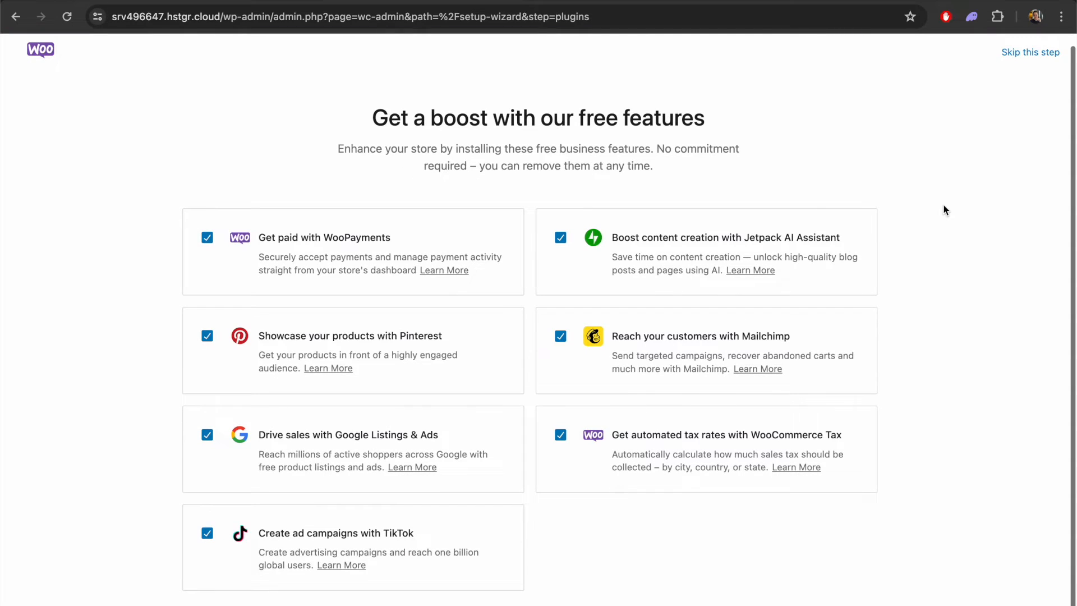
scroll(688, 407, down, 2)
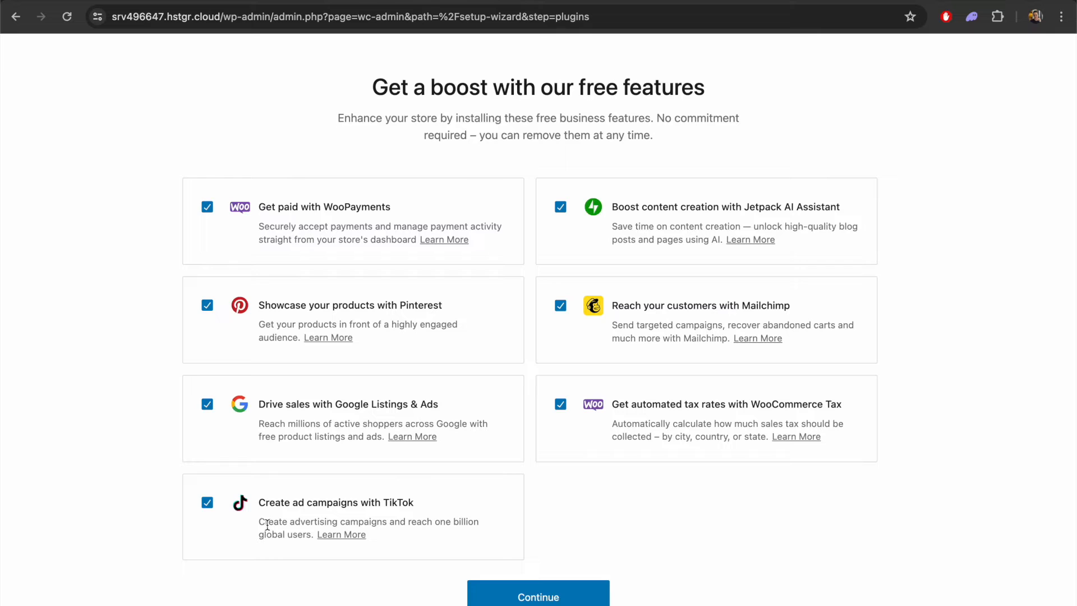
click(551, 598)
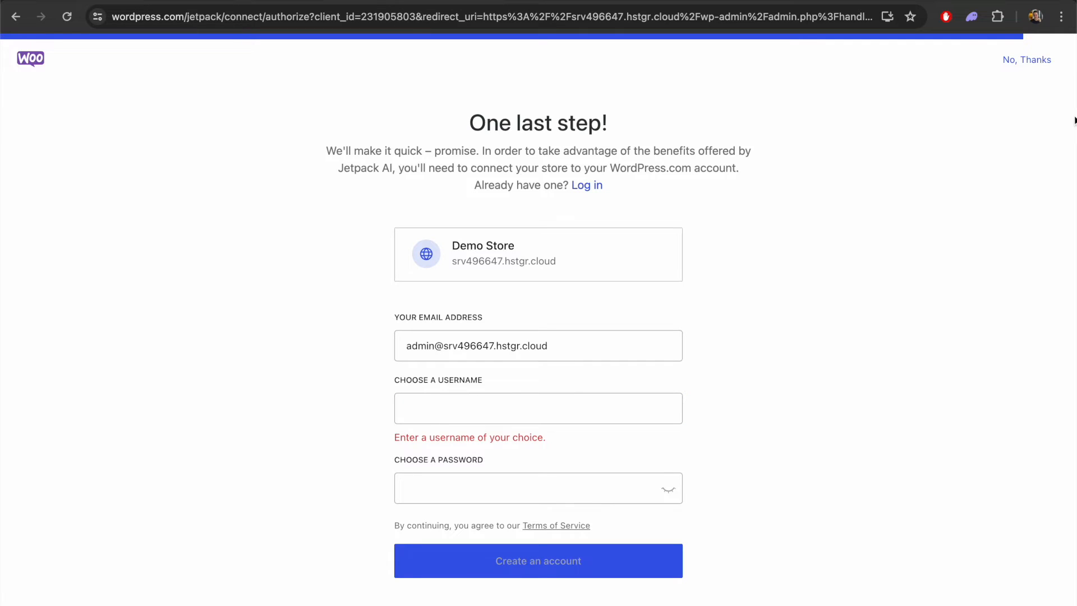
click(1031, 65)
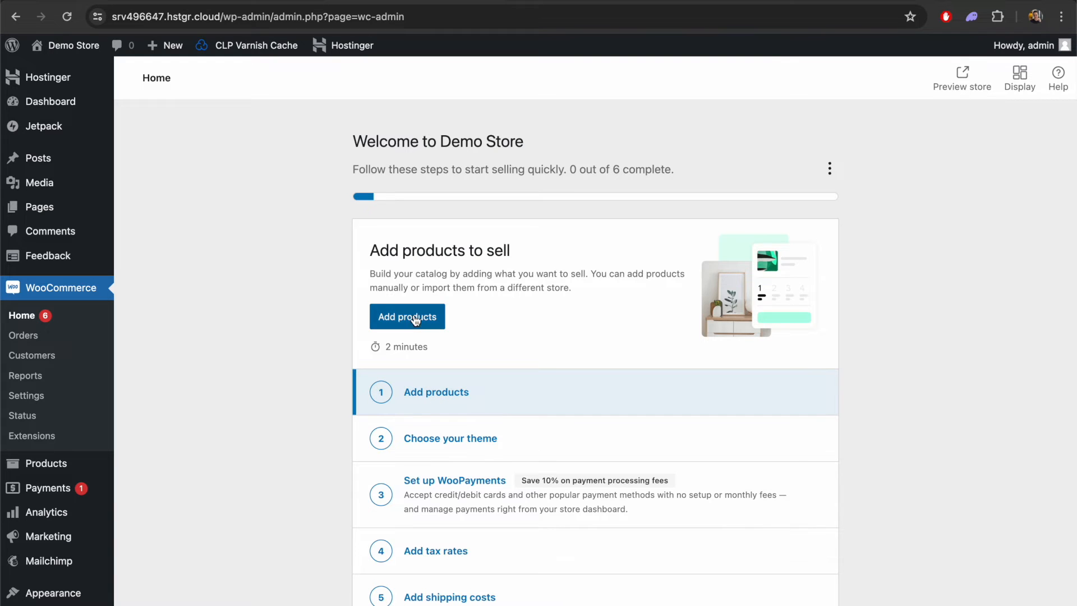
Step: Start adding a physical product to the store and name it Golf Clubs
click(415, 318)
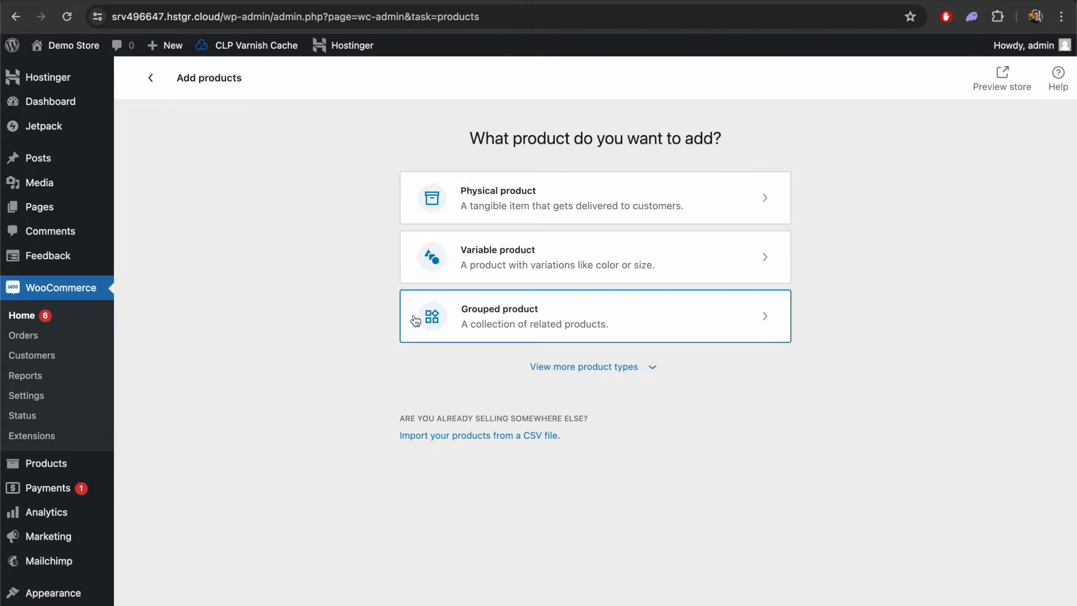
click(558, 215)
text(Golf Clubs)
key(Tab)
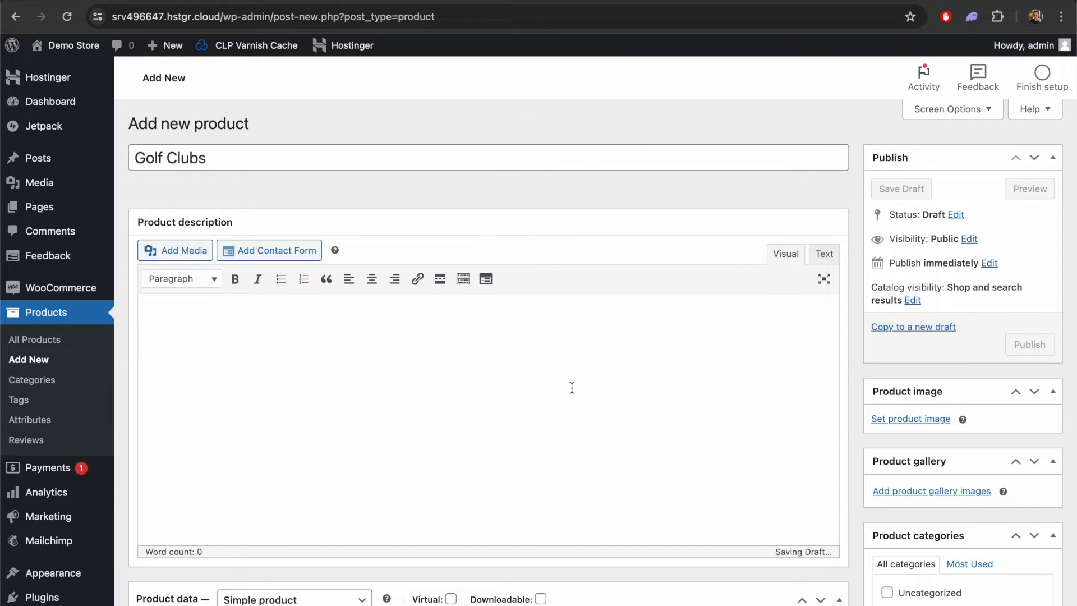
Step: Set the Golf Clubs product's regular price to £499 and its sale price to £399
scroll(602, 361, down, 2)
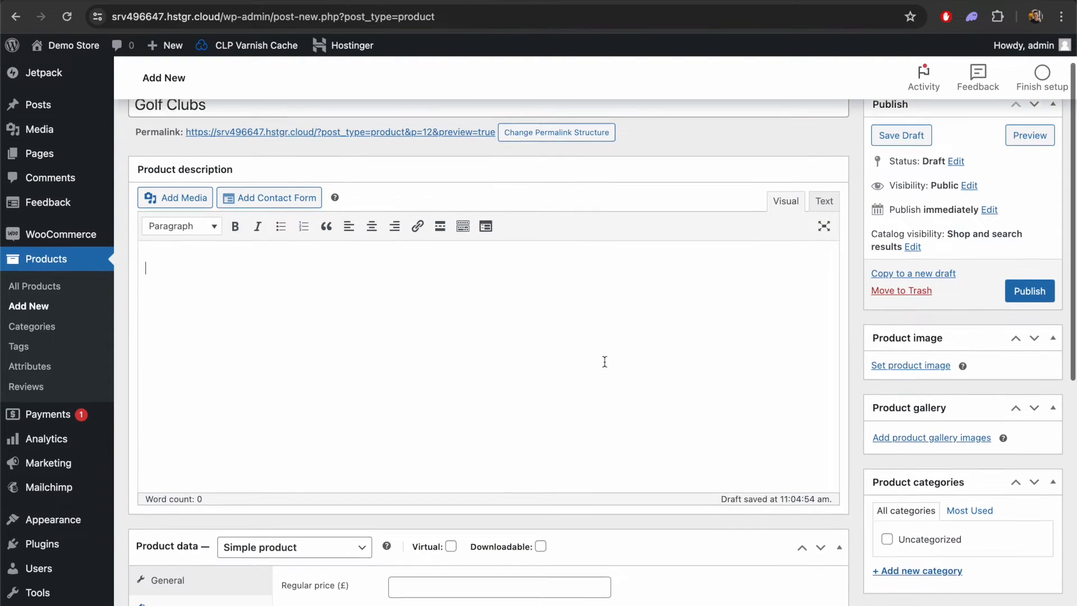
scroll(602, 361, down, 6)
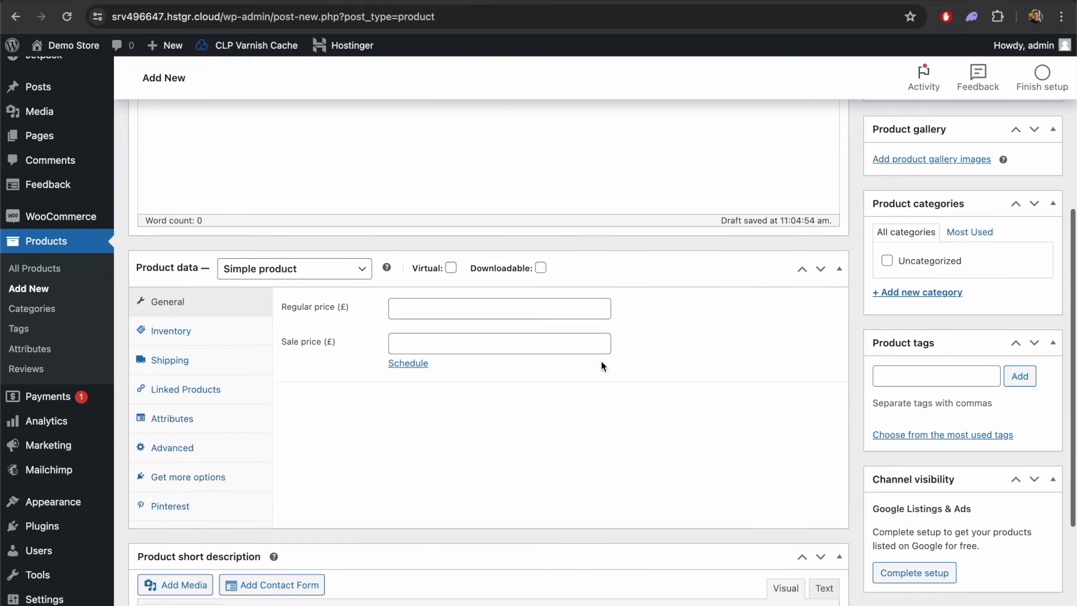
click(465, 310)
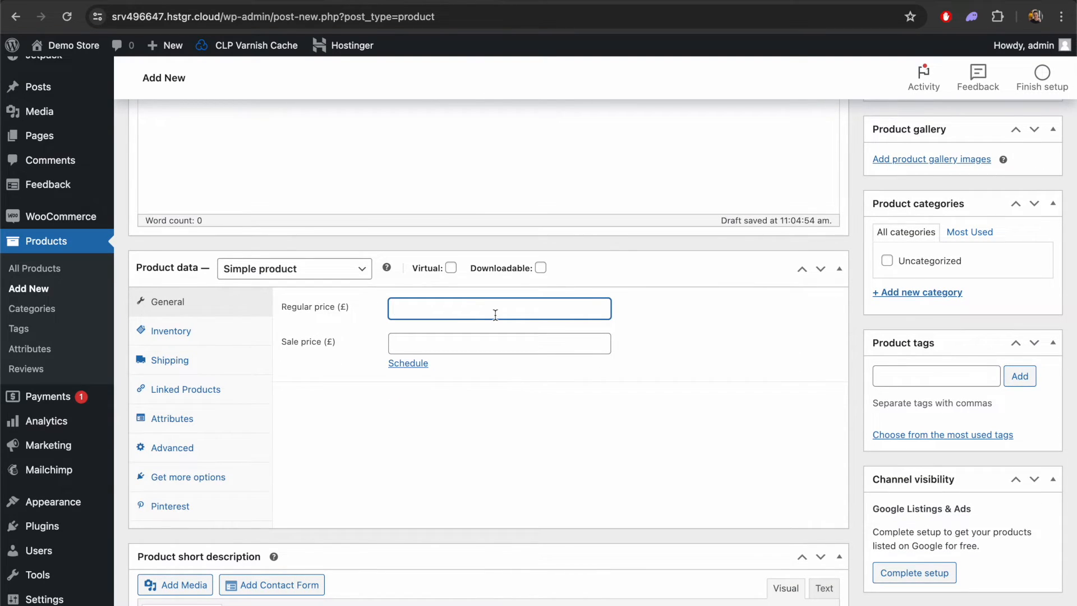
text(499)
click(487, 343)
text(399)
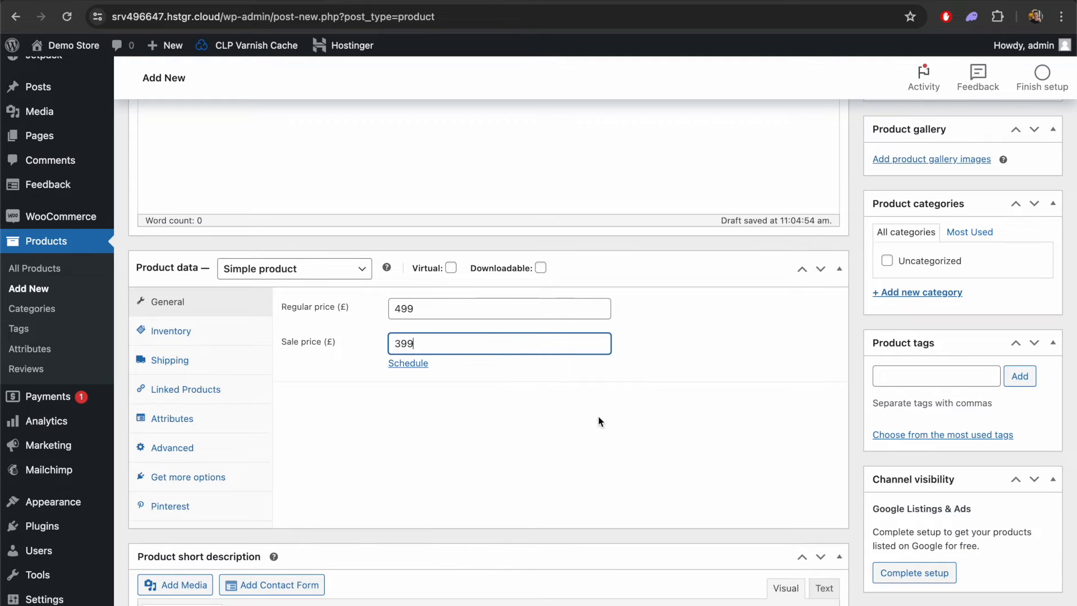
Step: Enable stock quantity tracking for the product and set the quantity to 50
scroll(612, 398, down, 1)
click(218, 299)
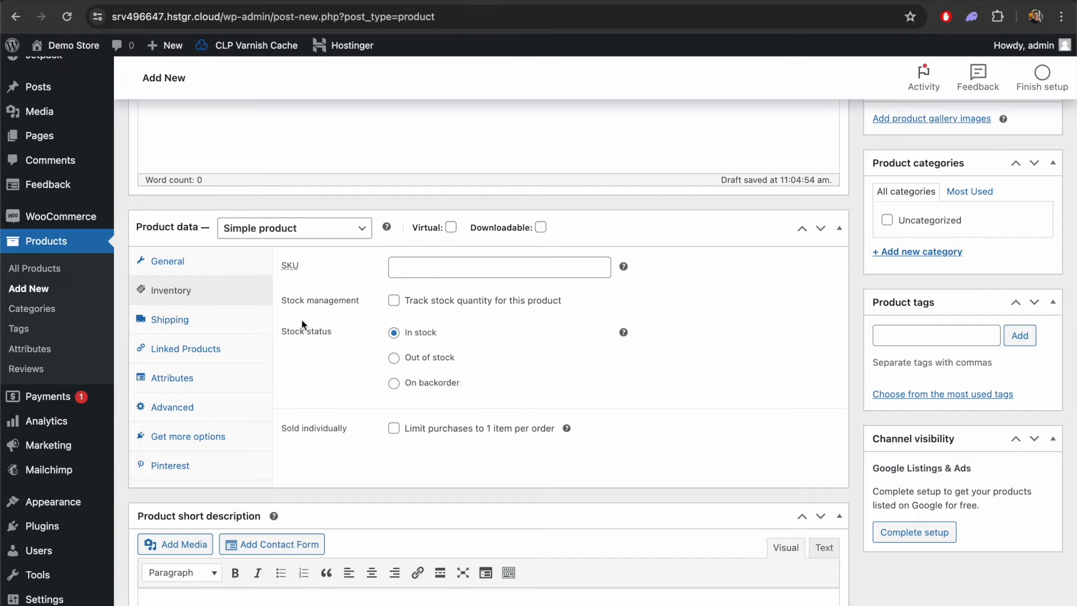
click(394, 303)
click(432, 334)
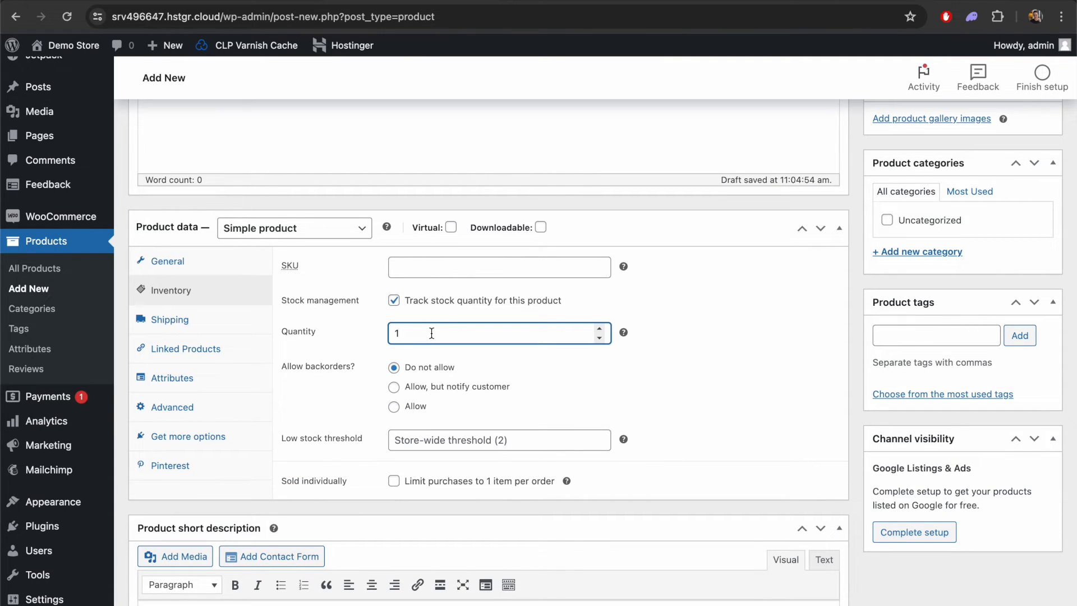
key(BackSpace)
text(50)
click(729, 359)
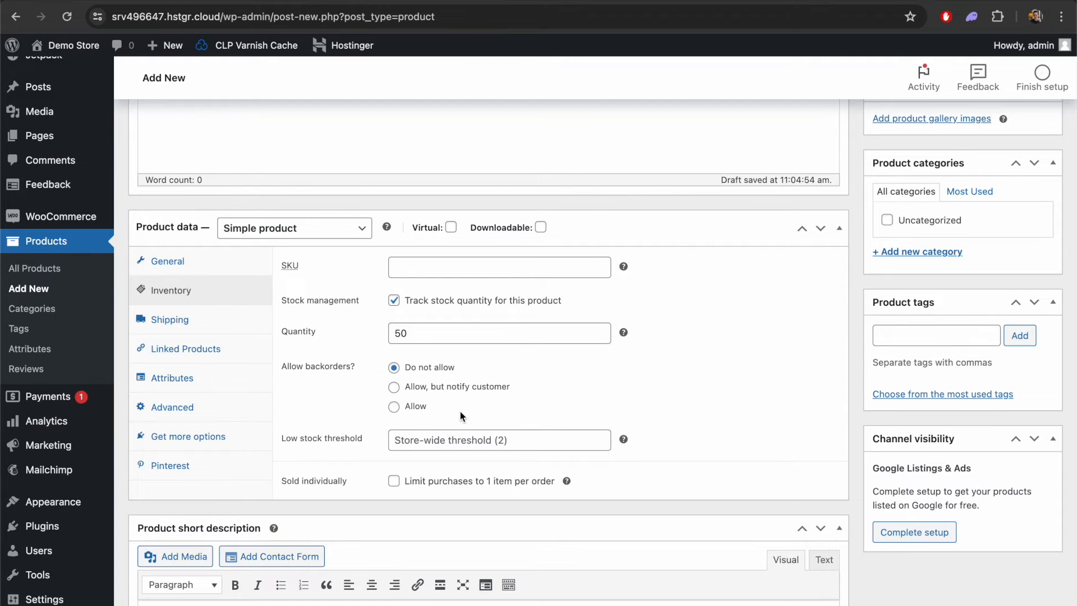
Step: Review the product's shipping, linked products, attributes and advanced settings
scroll(543, 426, down, 2)
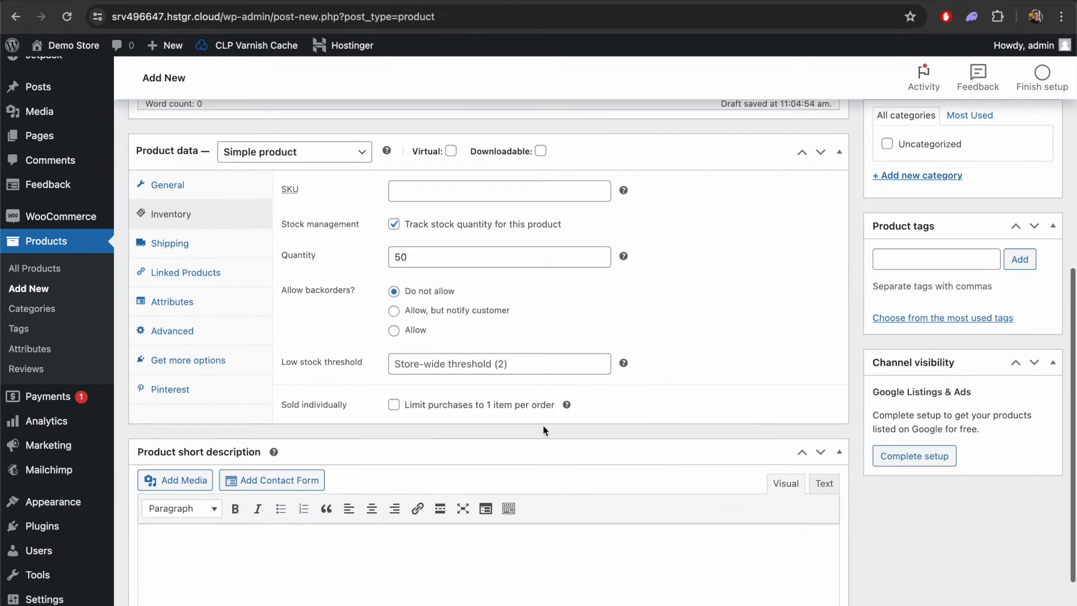
click(208, 252)
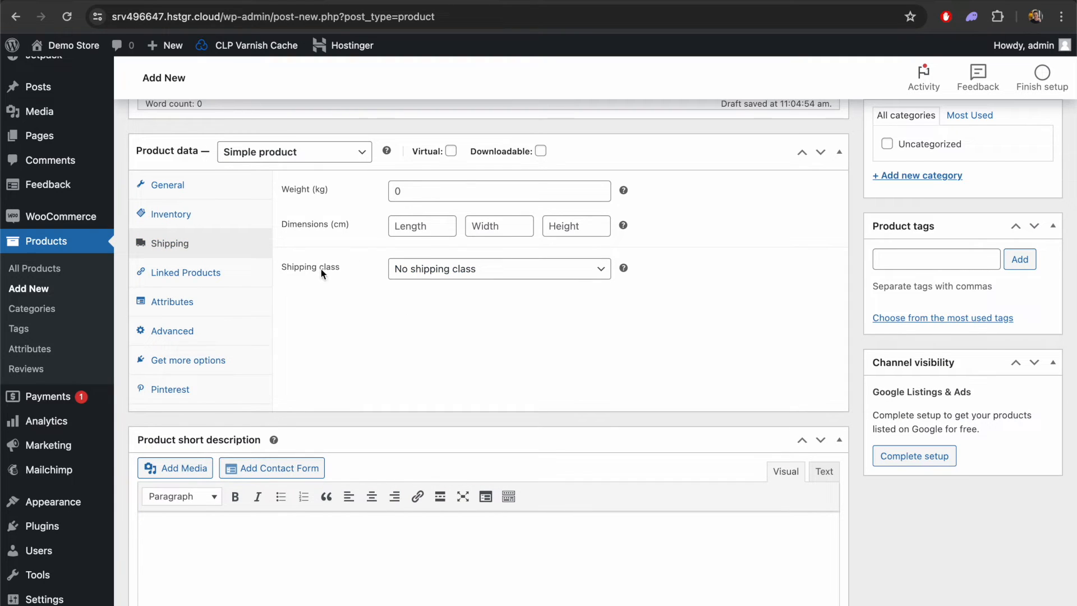
click(204, 274)
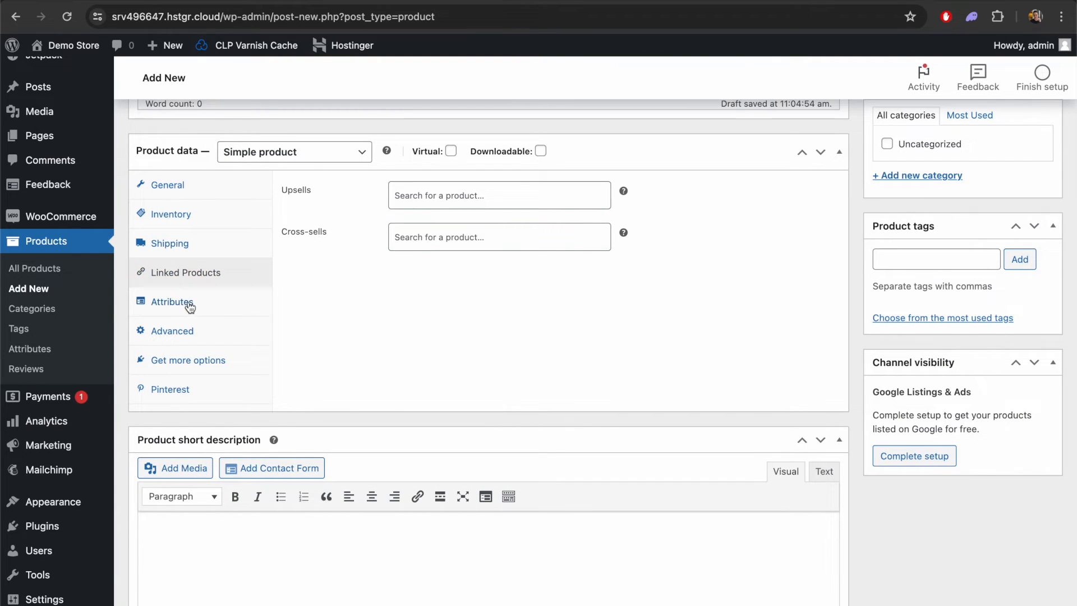
click(442, 238)
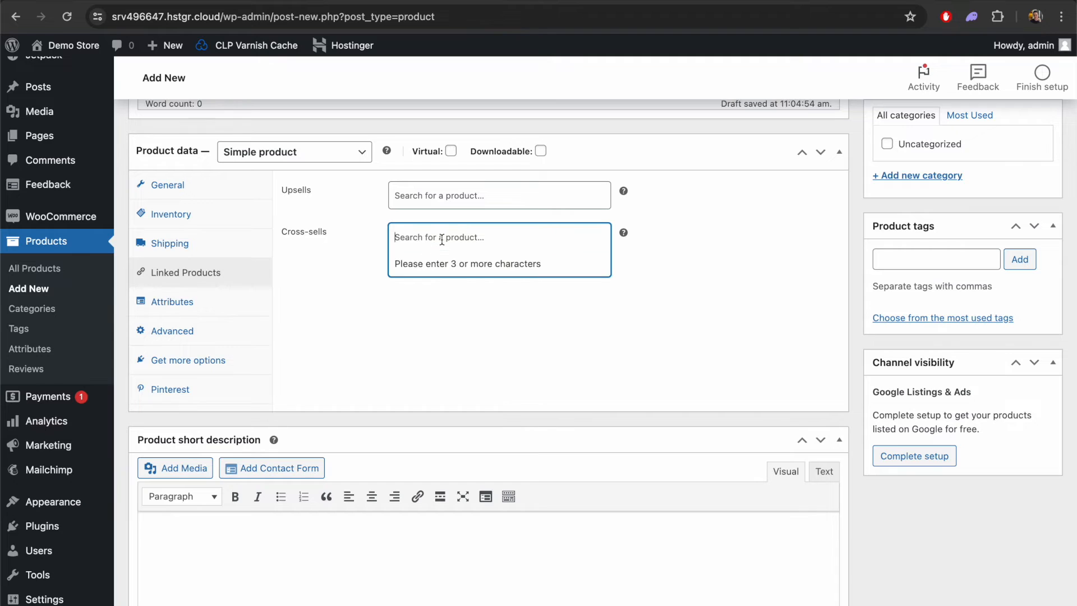
click(515, 340)
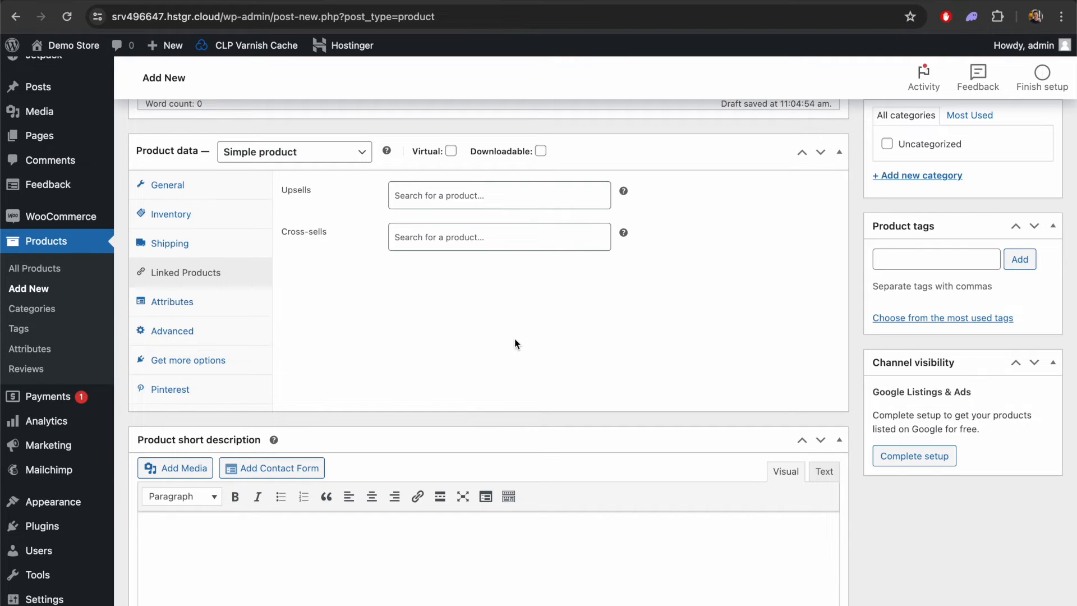
click(193, 303)
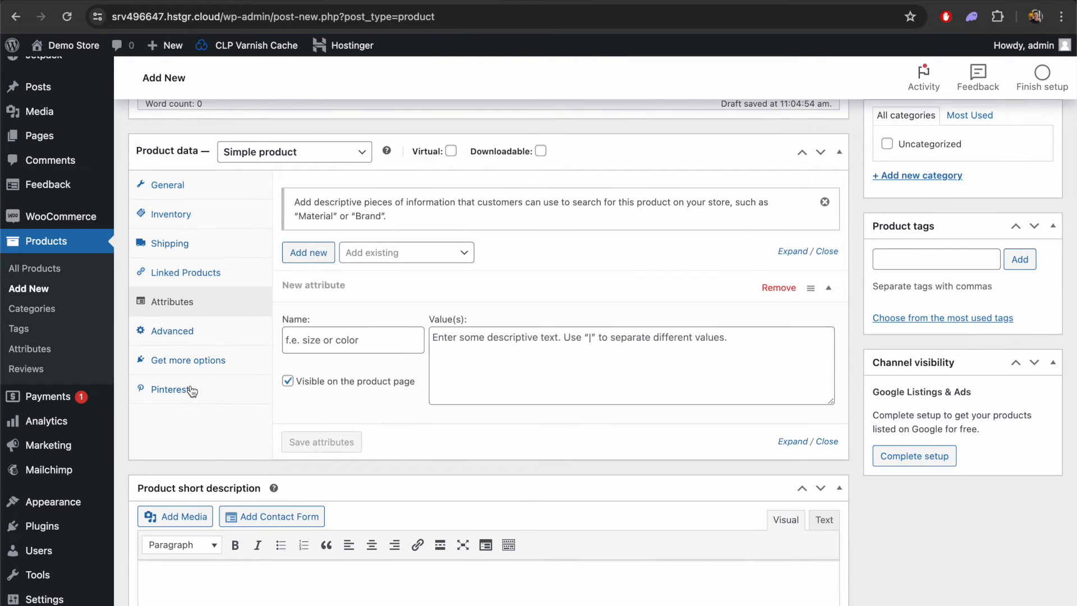
click(182, 338)
Step: Publish the Golf Clubs product and open the theme choice from the remaining store setup tasks
click(1028, 345)
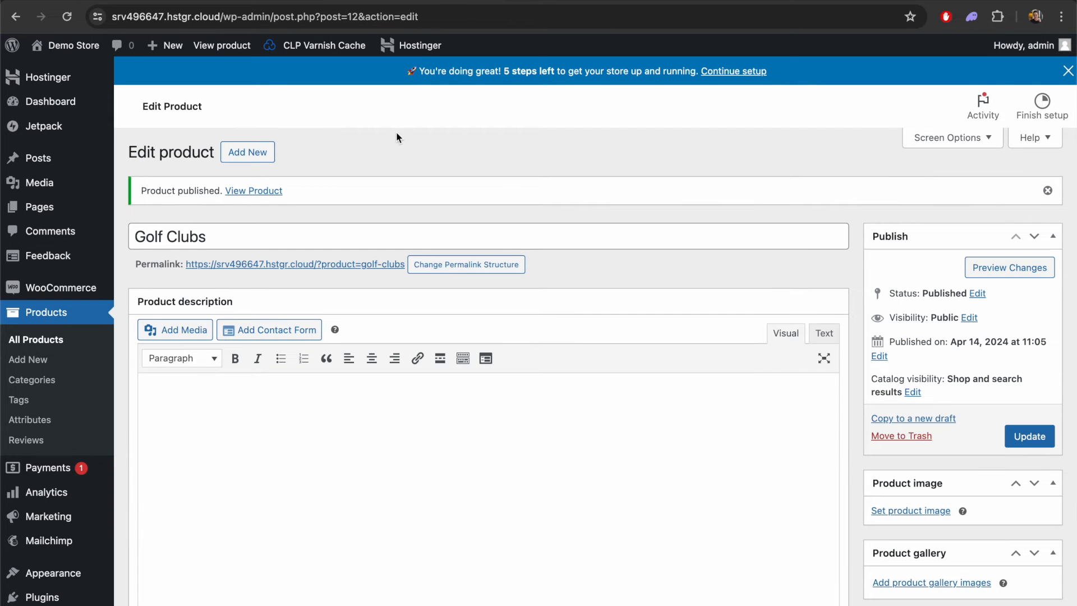
click(1046, 105)
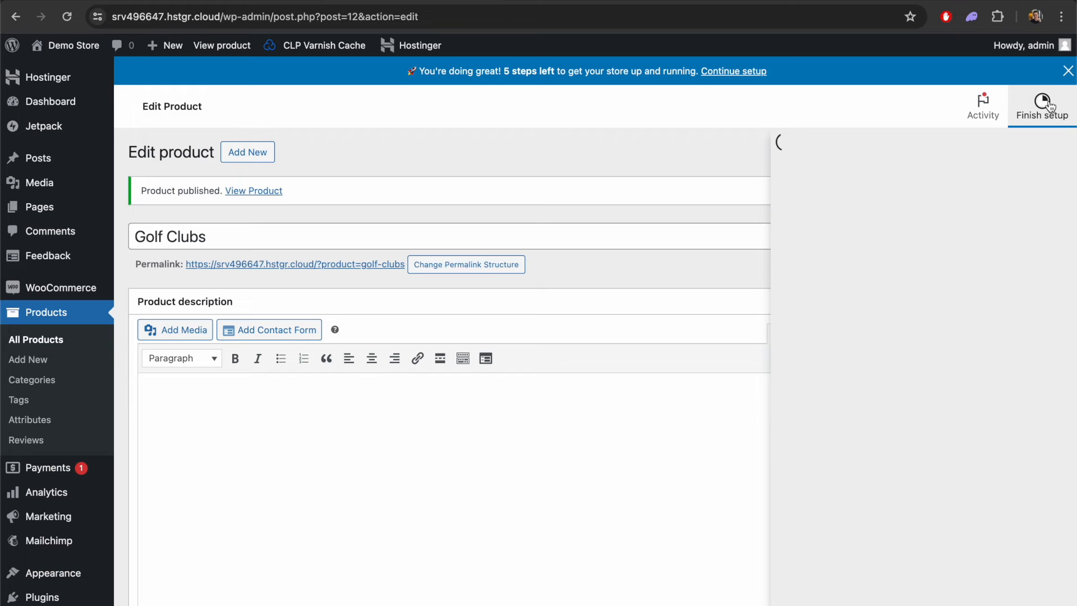
click(824, 330)
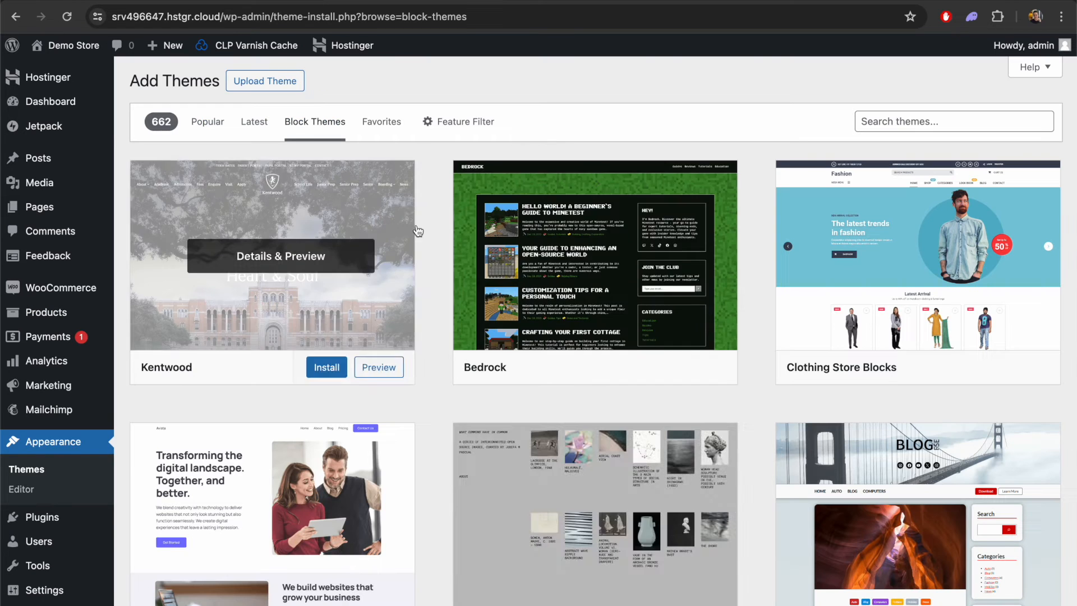
Step: Browse the block themes and search the theme directory for golf
scroll(768, 392, down, 10)
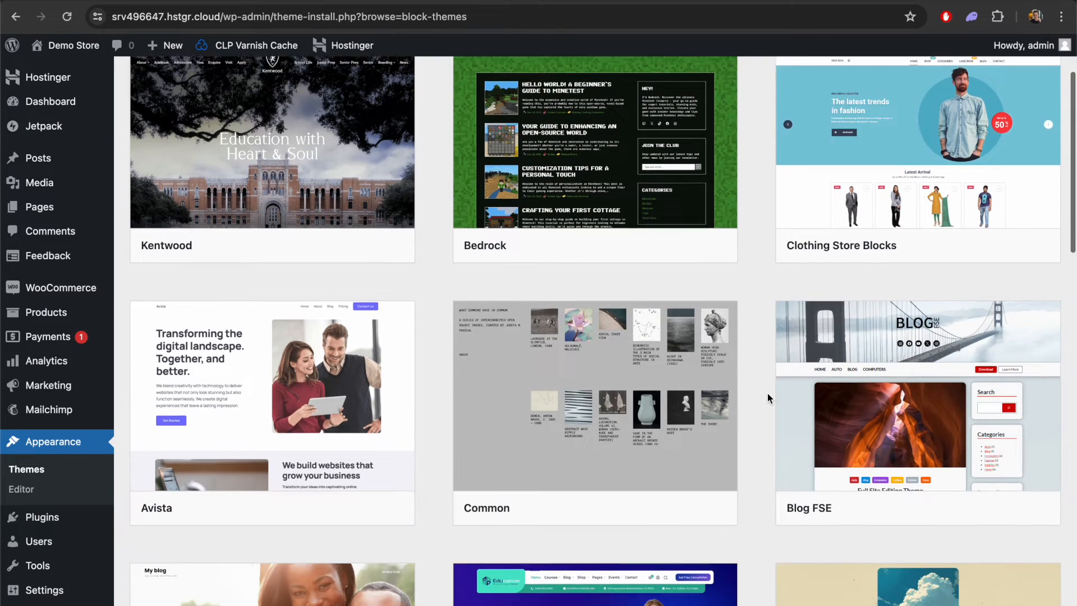
scroll(768, 392, up, 10)
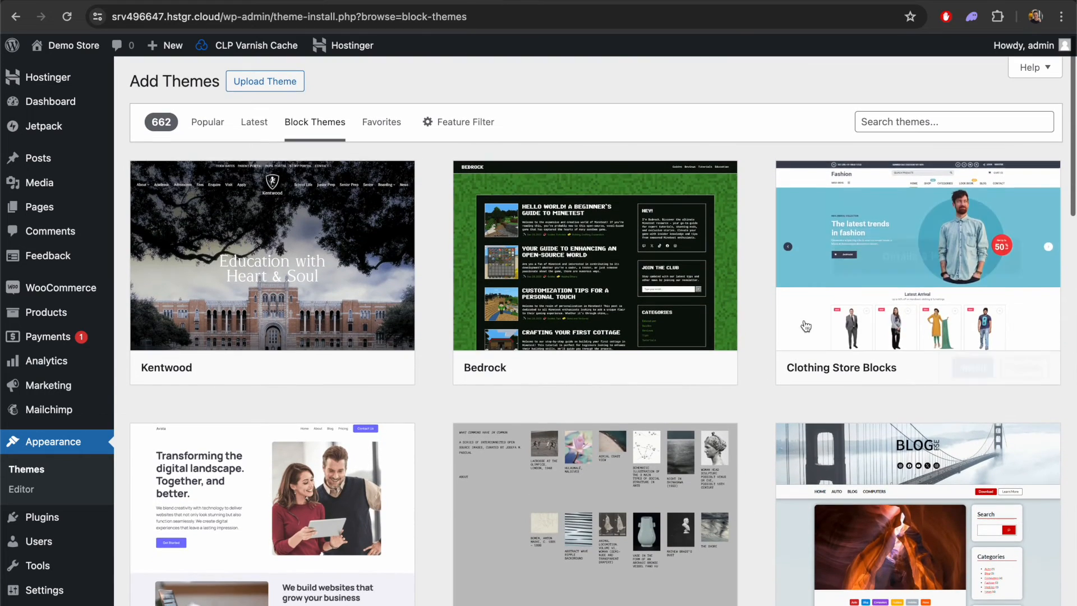
text(golf)
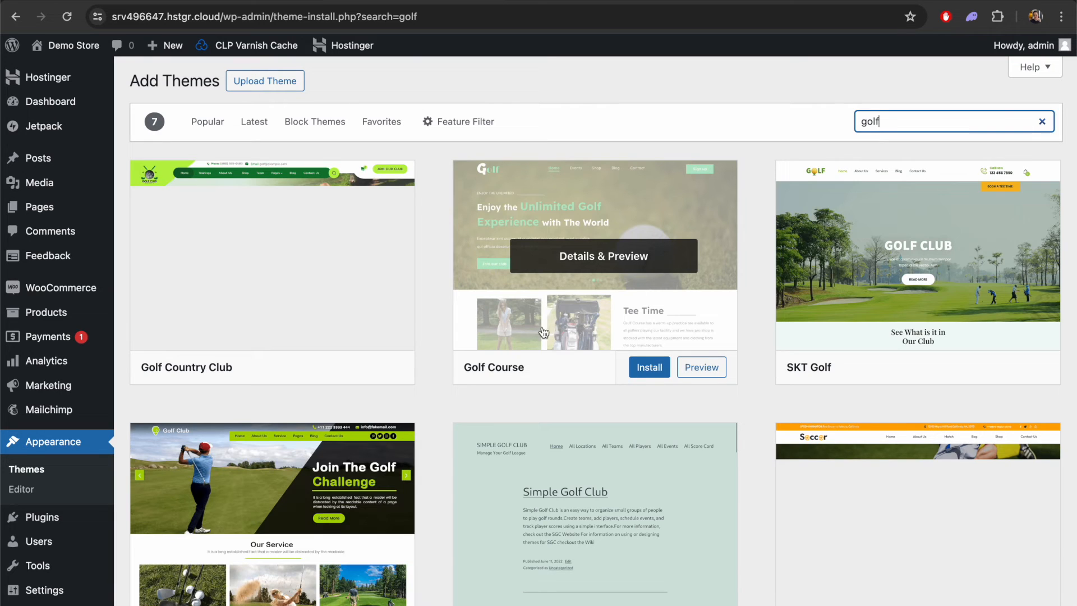
click(442, 310)
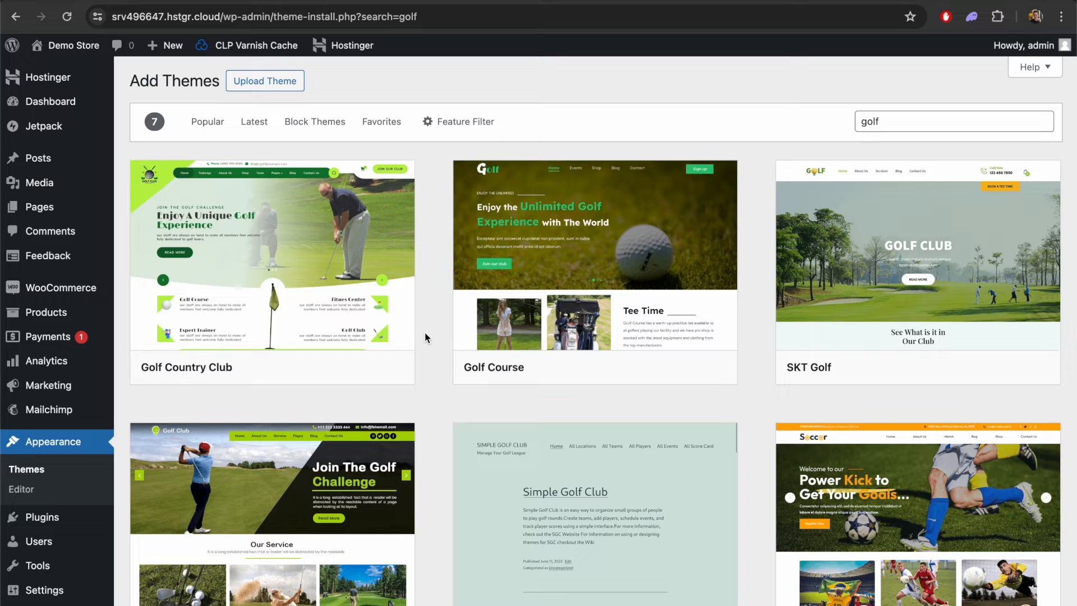
Step: Install and activate the Golf Course theme
mouse_move(527, 315)
click(644, 371)
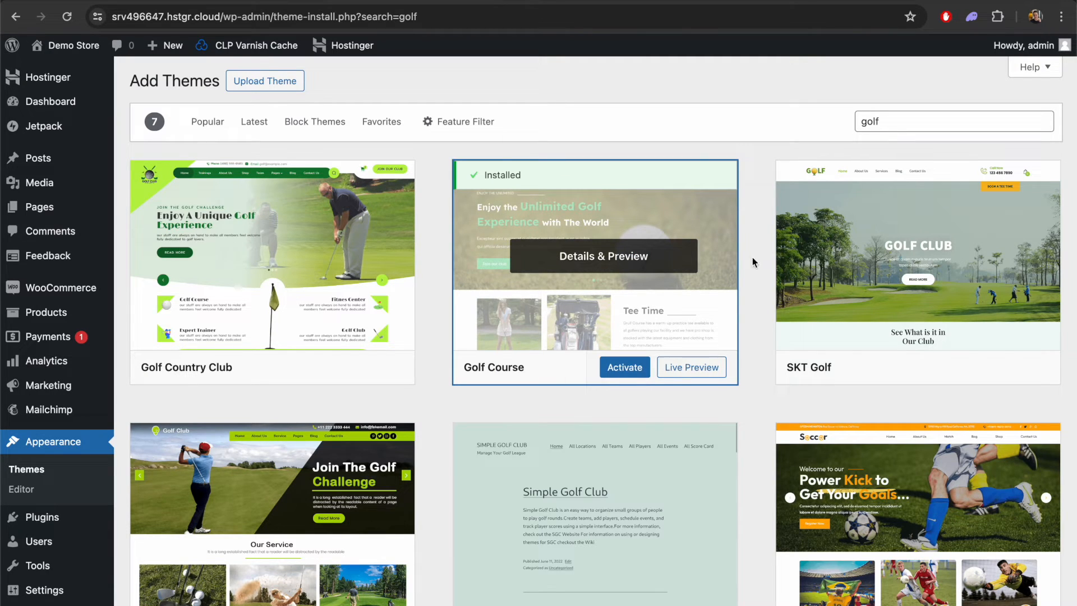
click(627, 370)
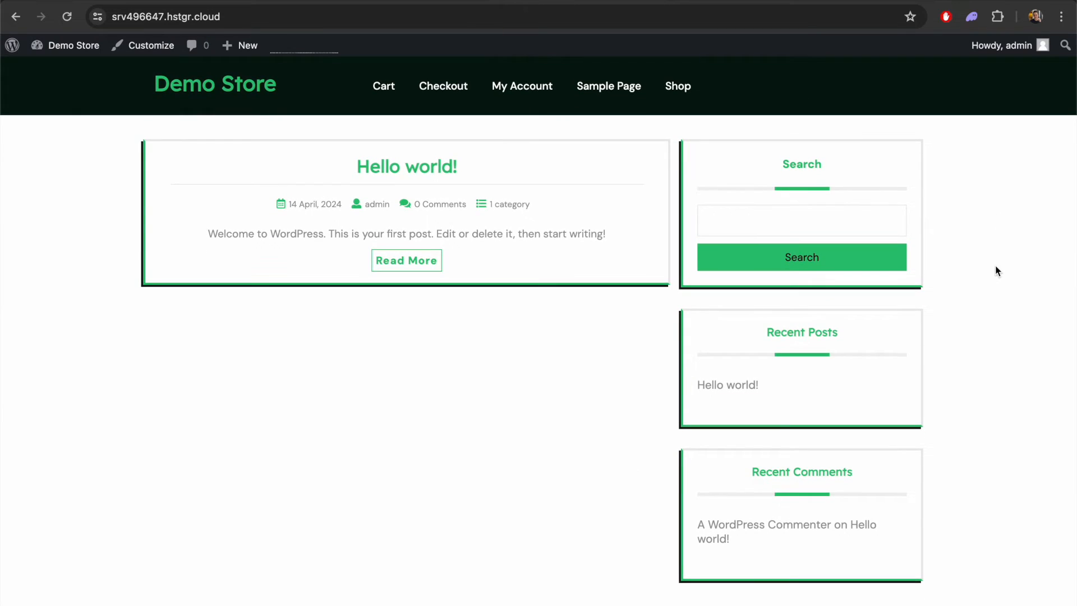
Step: Look over the storefront's home page and add one Golf Clubs product to the cart from its product page
scroll(994, 272, down, 2)
scroll(995, 266, up, 2)
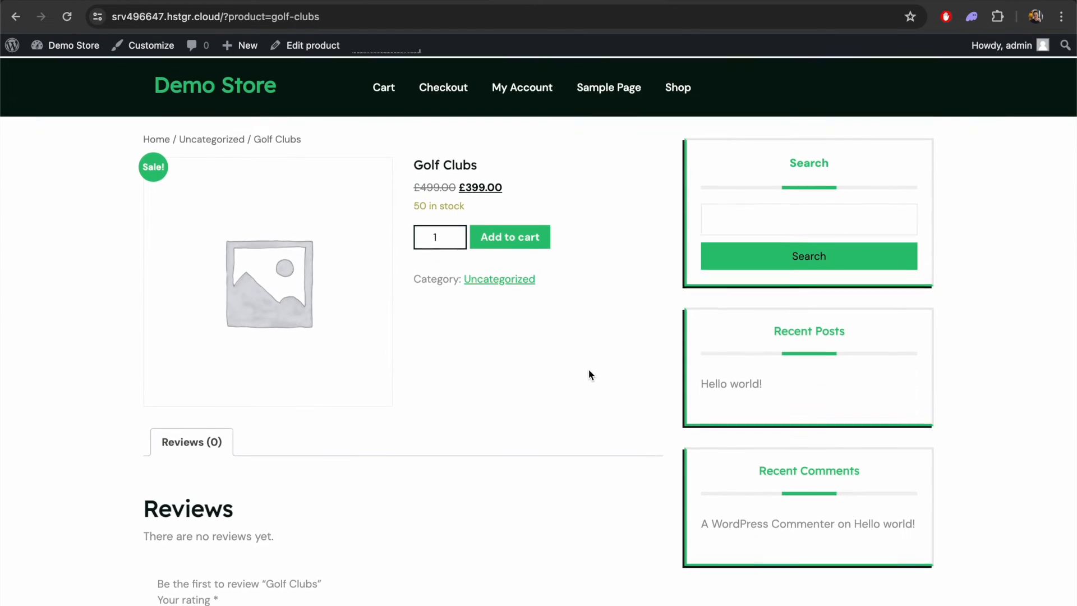
click(518, 239)
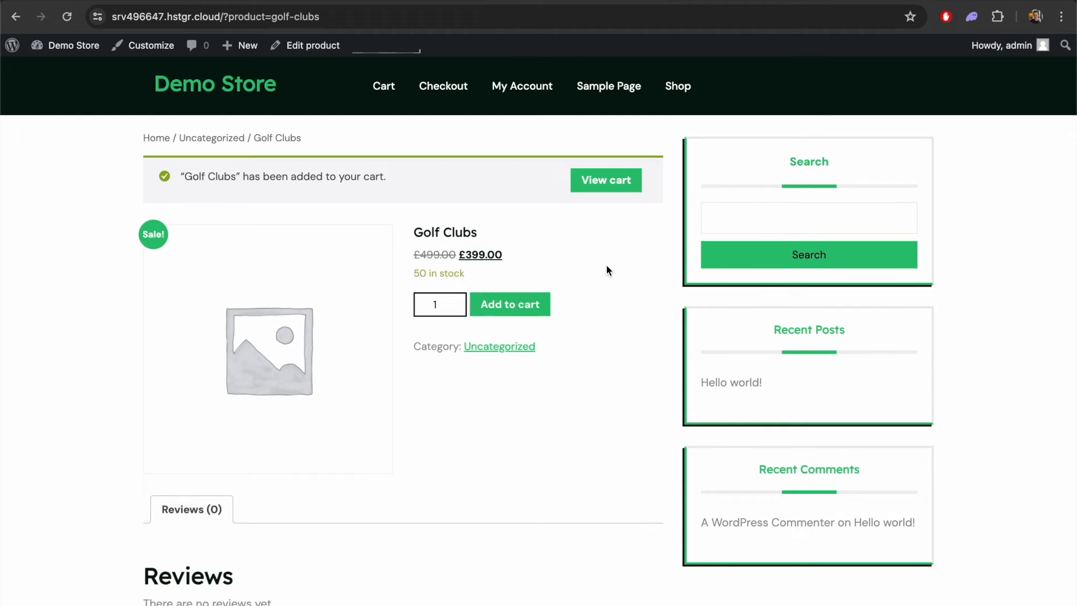
Step: Examine the Golf Clubs product page, including its stock level and reviews section
drag(443, 277, 415, 277)
click(538, 272)
scroll(630, 289, down, 3)
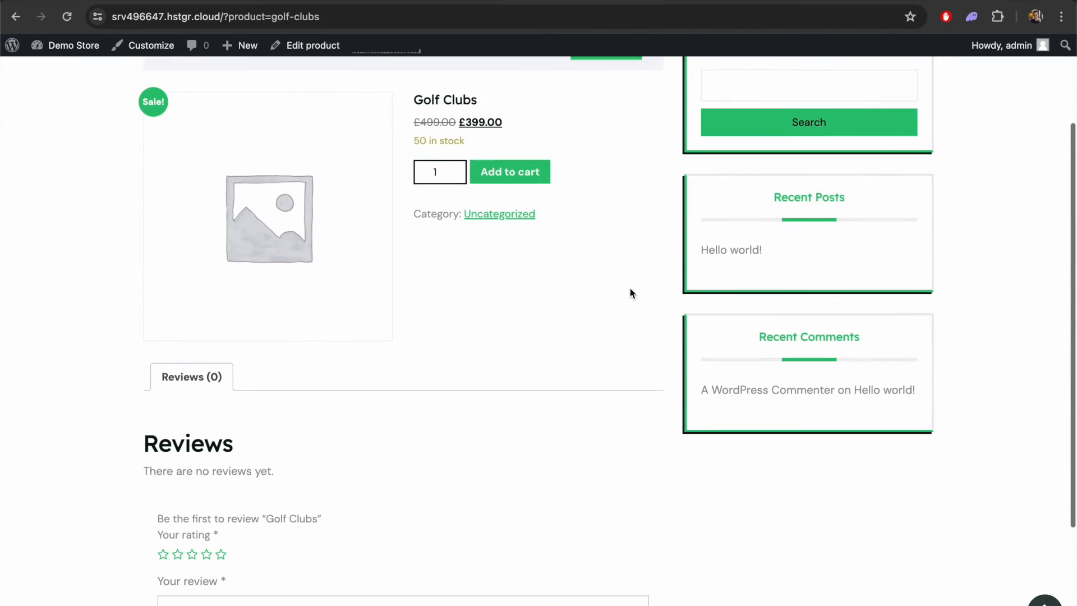
scroll(630, 291, down, 2)
scroll(631, 292, up, 1)
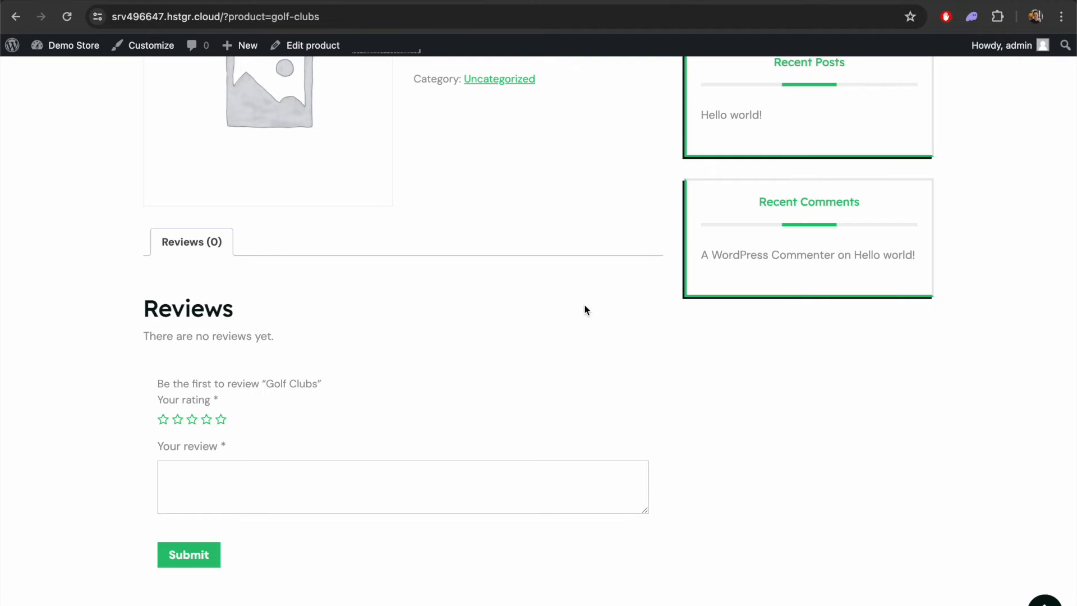
scroll(598, 301, up, 2)
scroll(598, 301, up, 2)
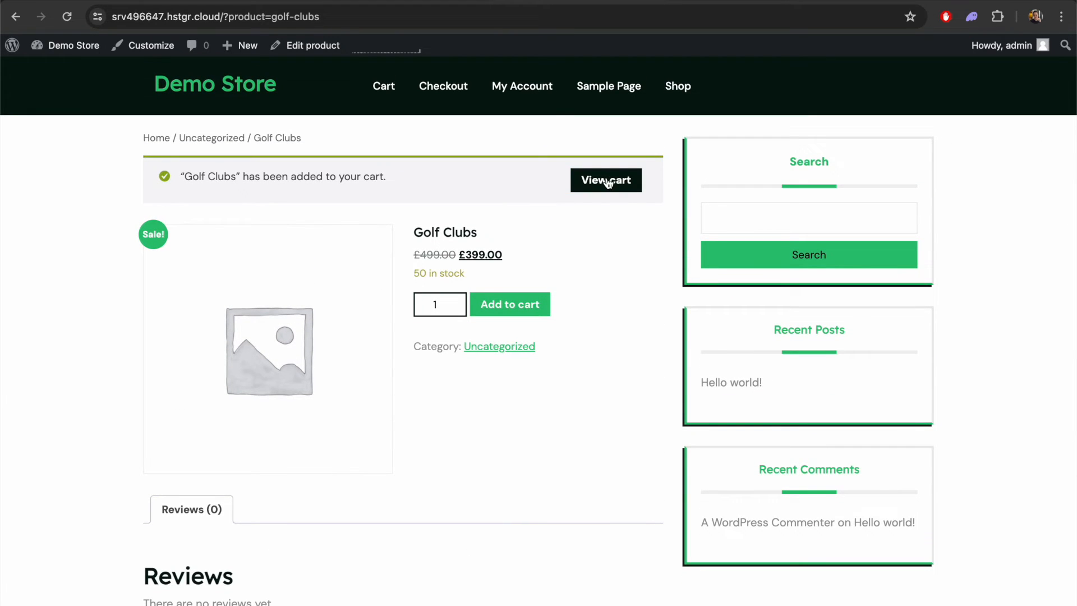
Step: View the cart and expand its coupon code entry
click(607, 181)
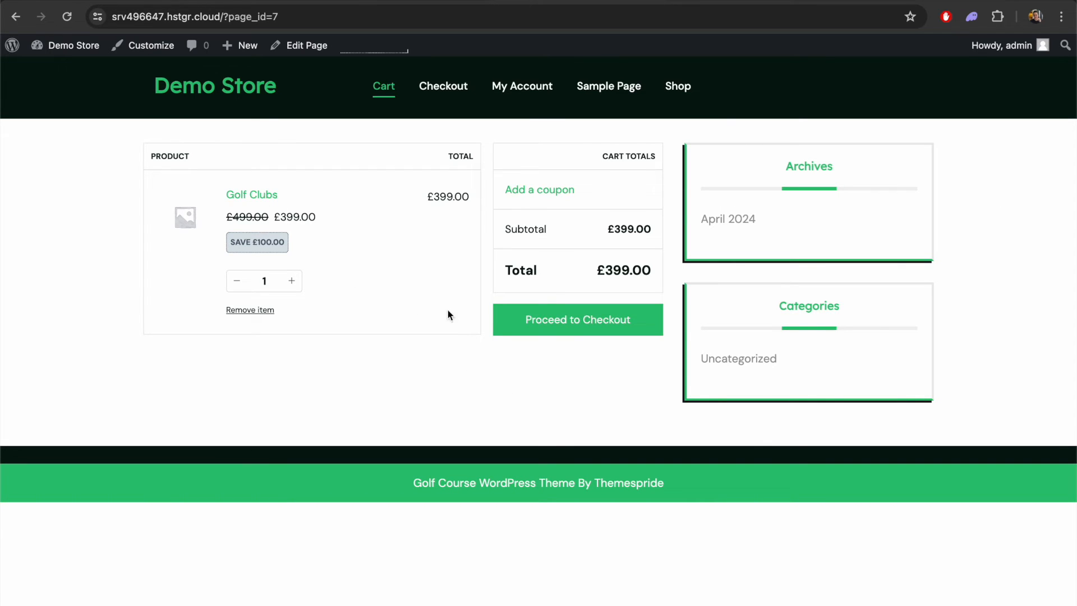
click(536, 191)
click(480, 231)
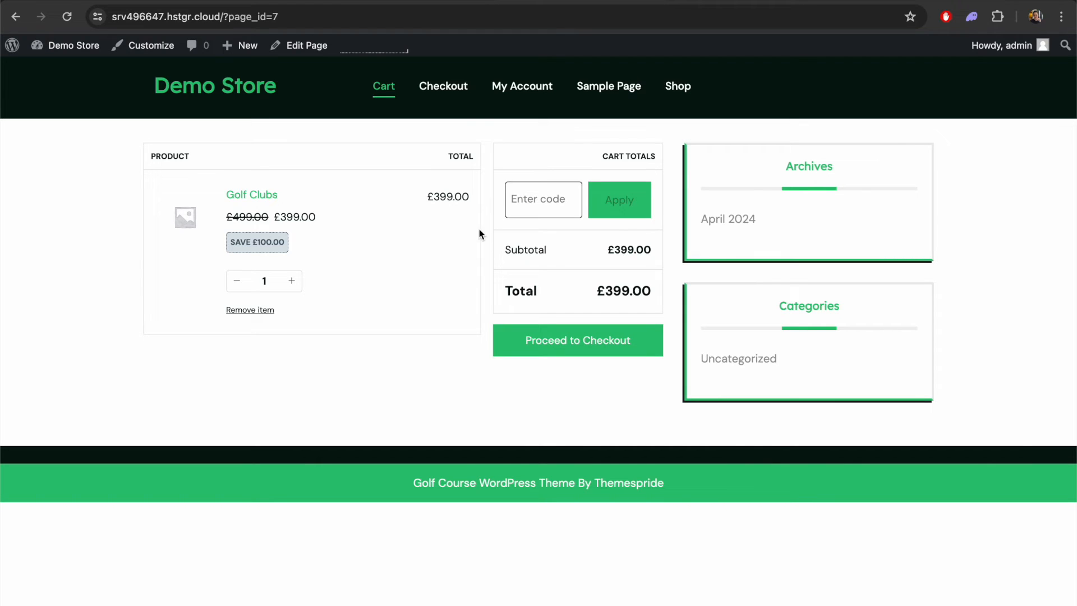
Step: Proceed to checkout and review its contact, billing address, payment and order sections
click(581, 349)
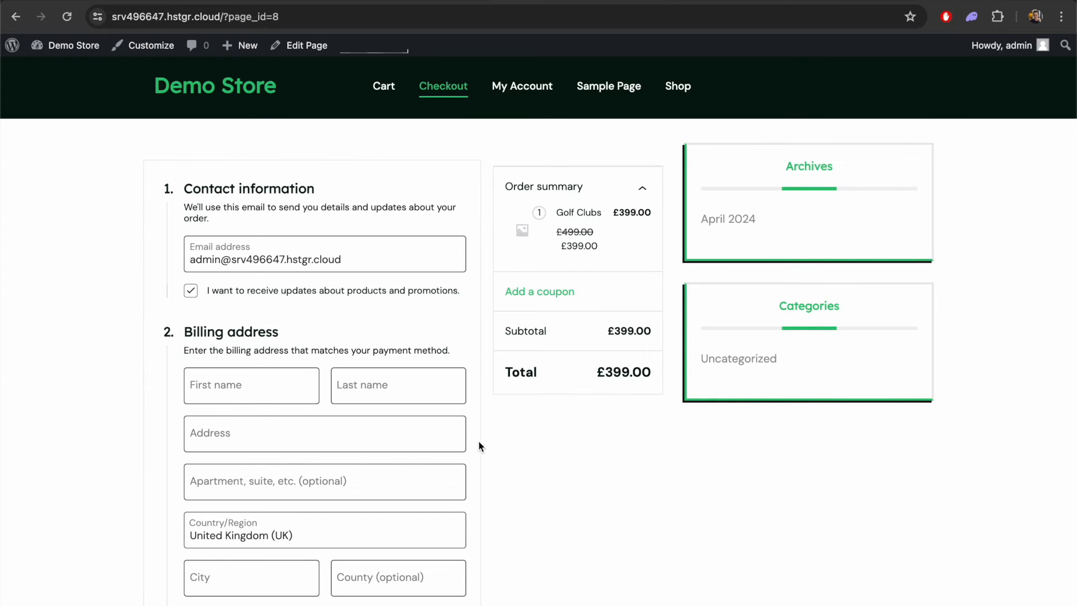
scroll(479, 441, down, 5)
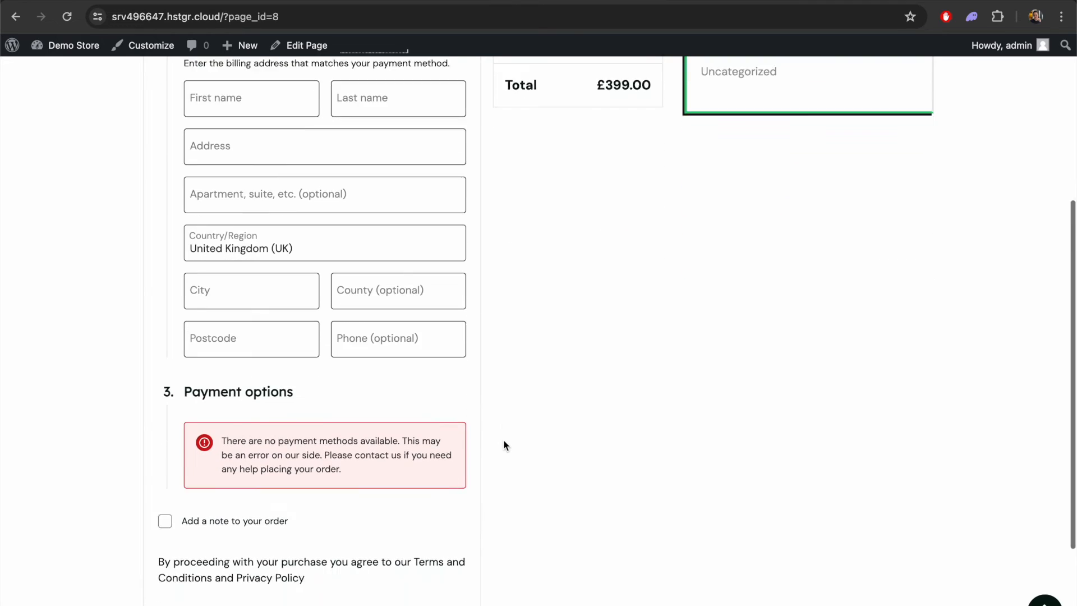
scroll(503, 440, down, 1)
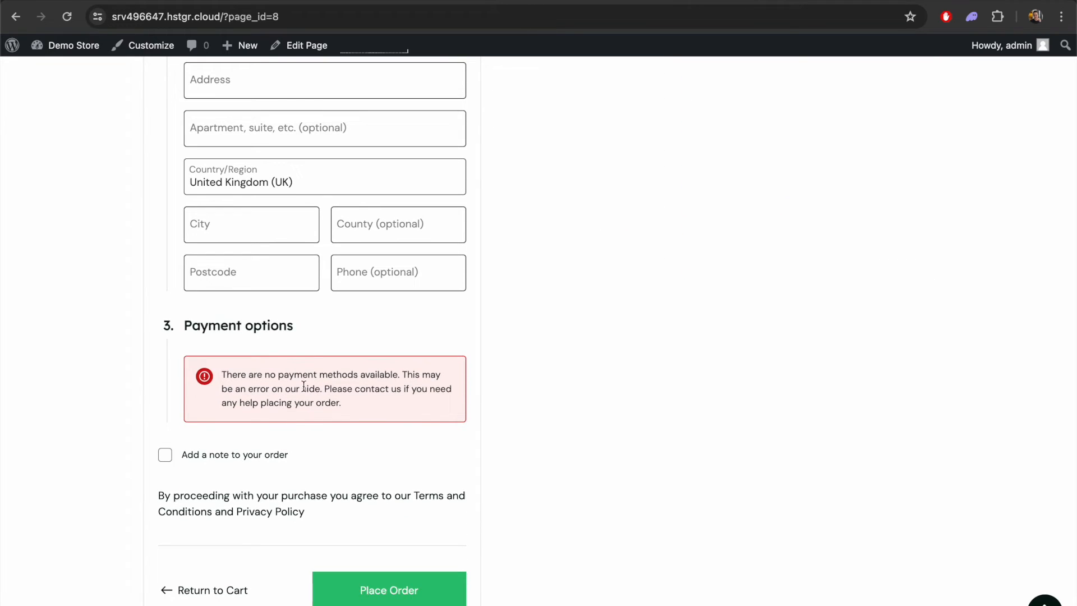
scroll(366, 384, down, 2)
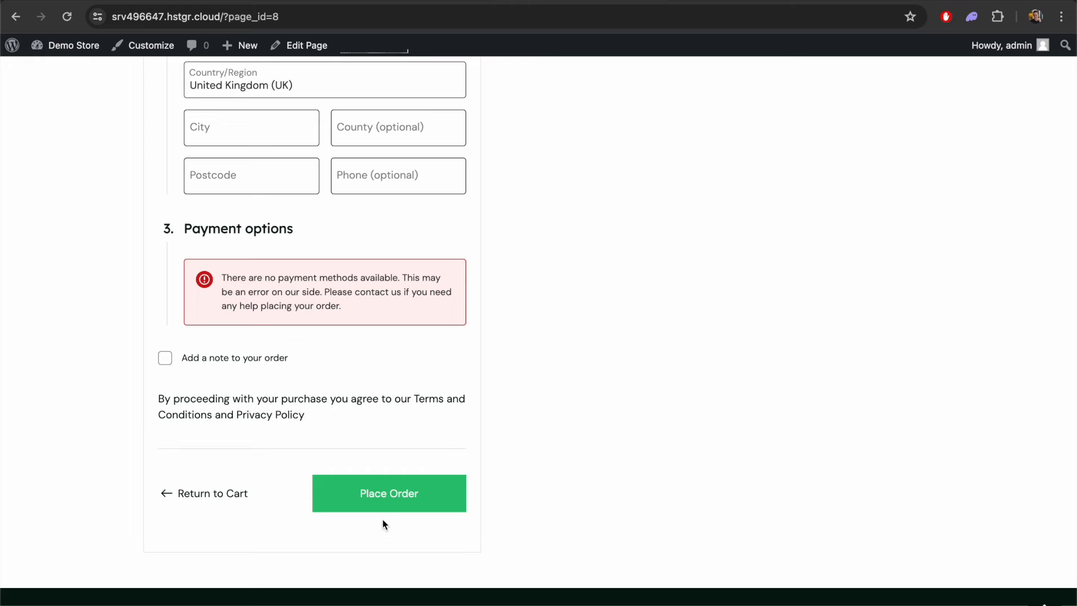
scroll(392, 340, up, 5)
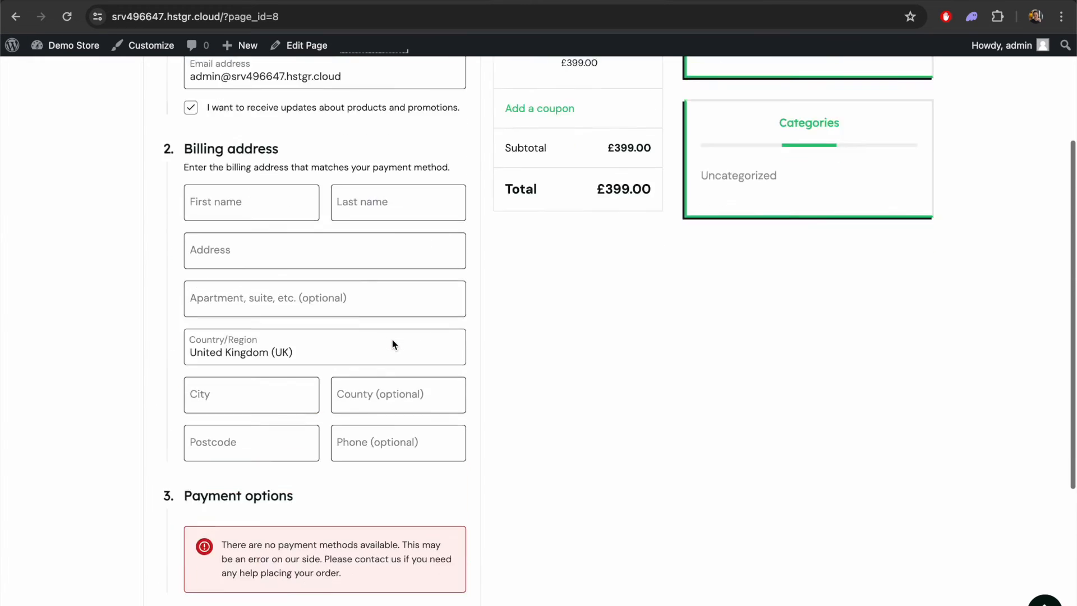
scroll(392, 345, up, 3)
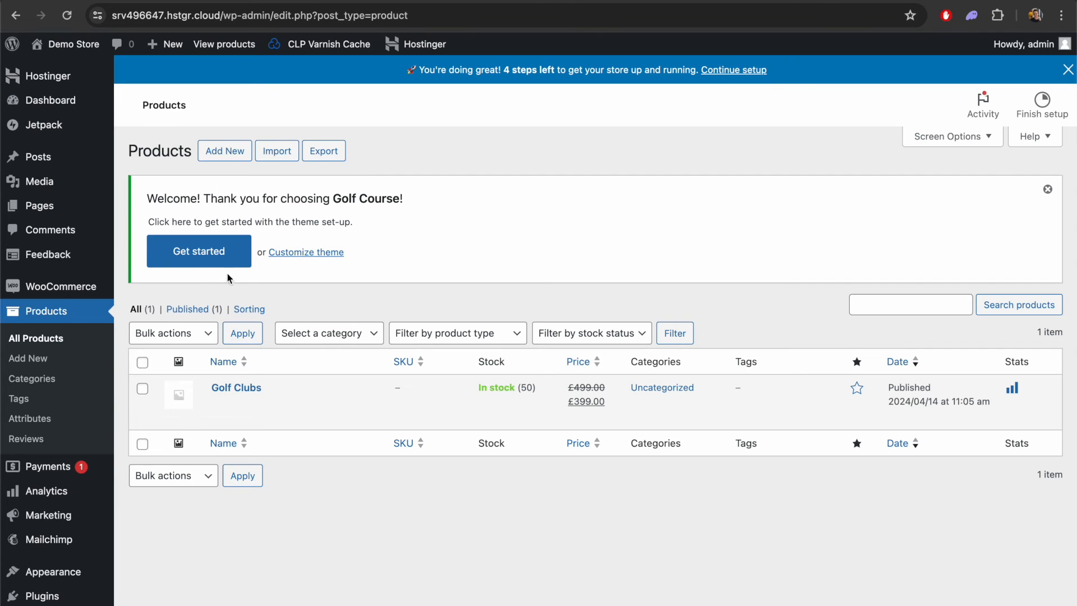
Step: Open the Golf Course theme's getting-started page and start customizing the theme
click(196, 251)
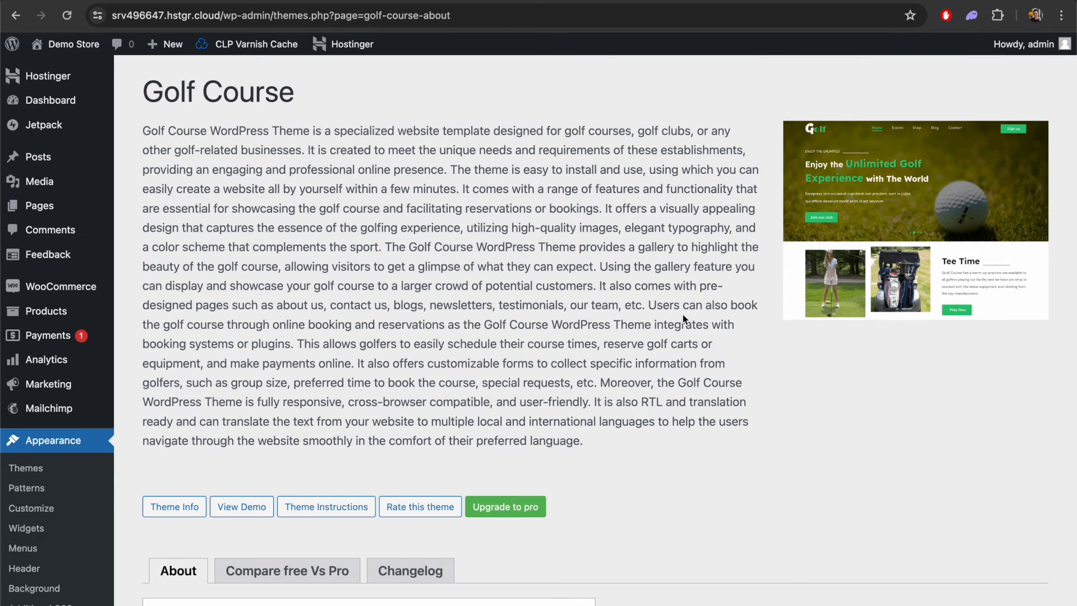
scroll(683, 319, down, 8)
click(185, 245)
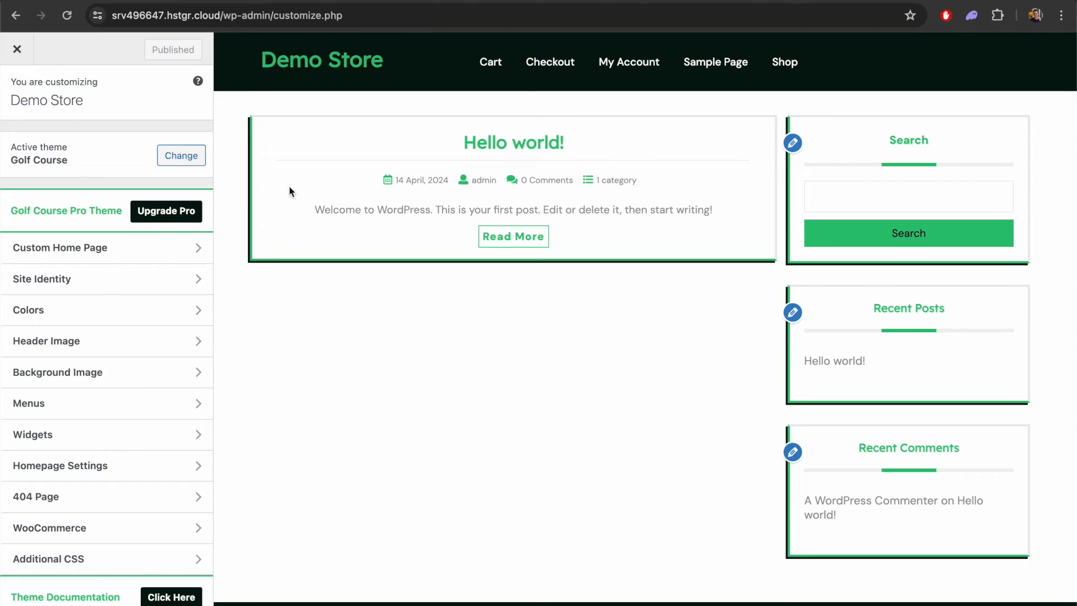
Step: Review the theme's Site Identity settings, including logo, title, tagline, logo layout and site icon
scroll(89, 459, down, 1)
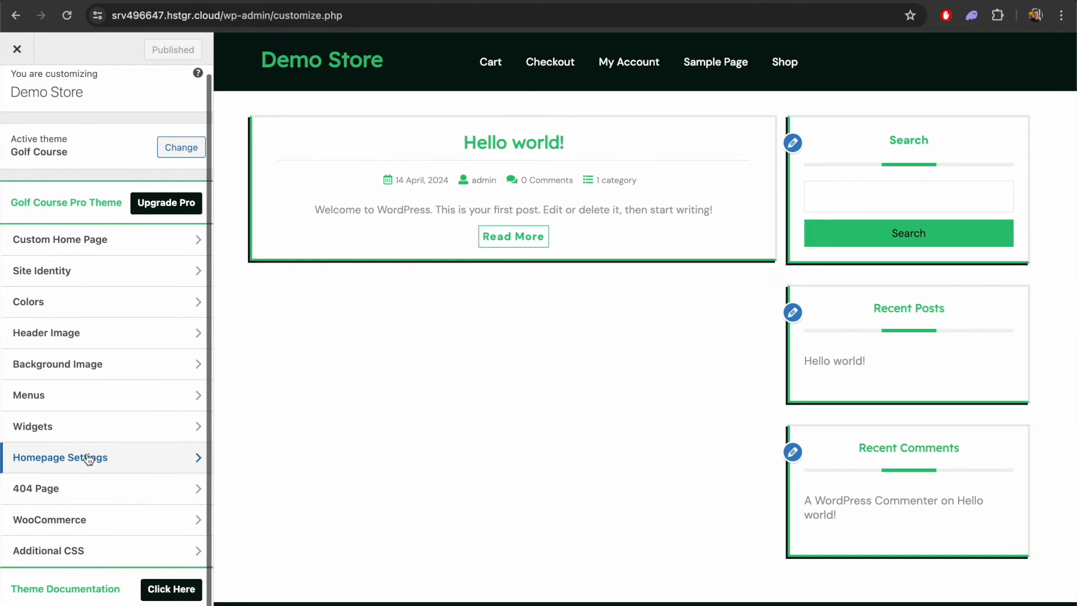
click(86, 269)
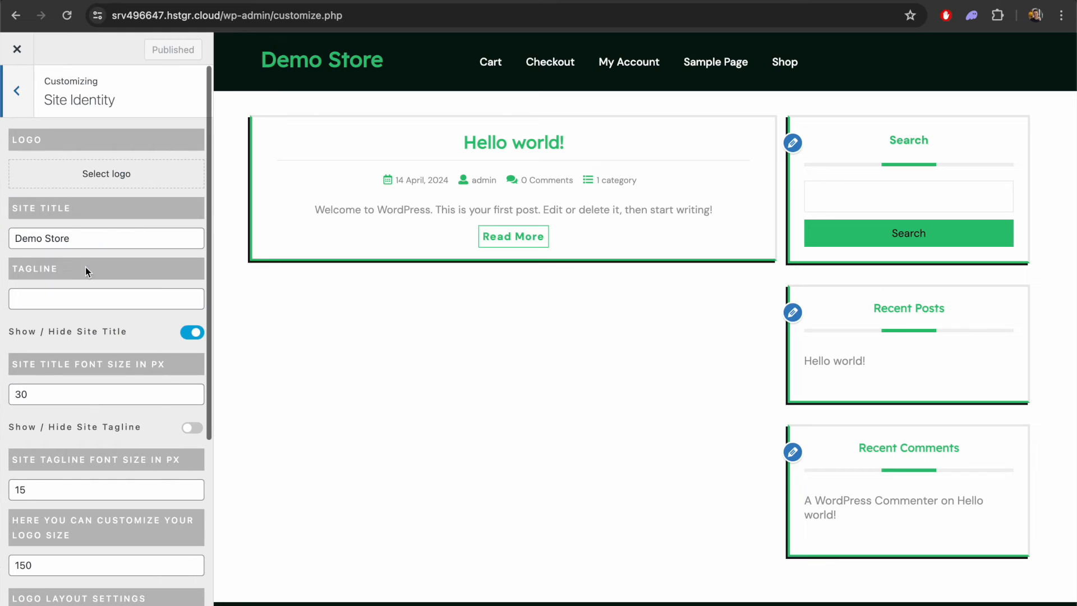
scroll(68, 422, down, 5)
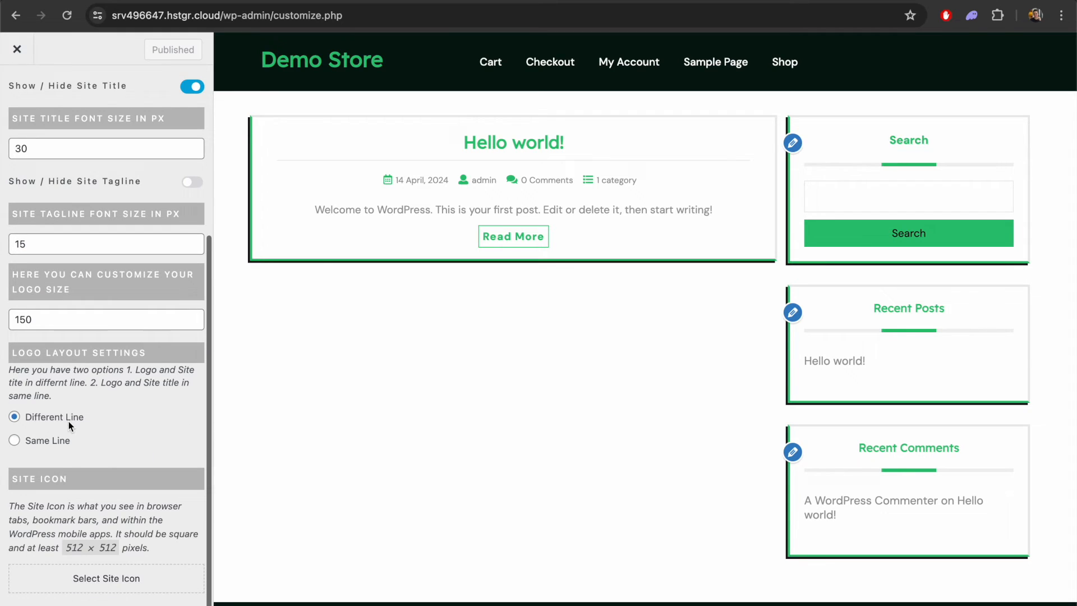
scroll(84, 275, up, 5)
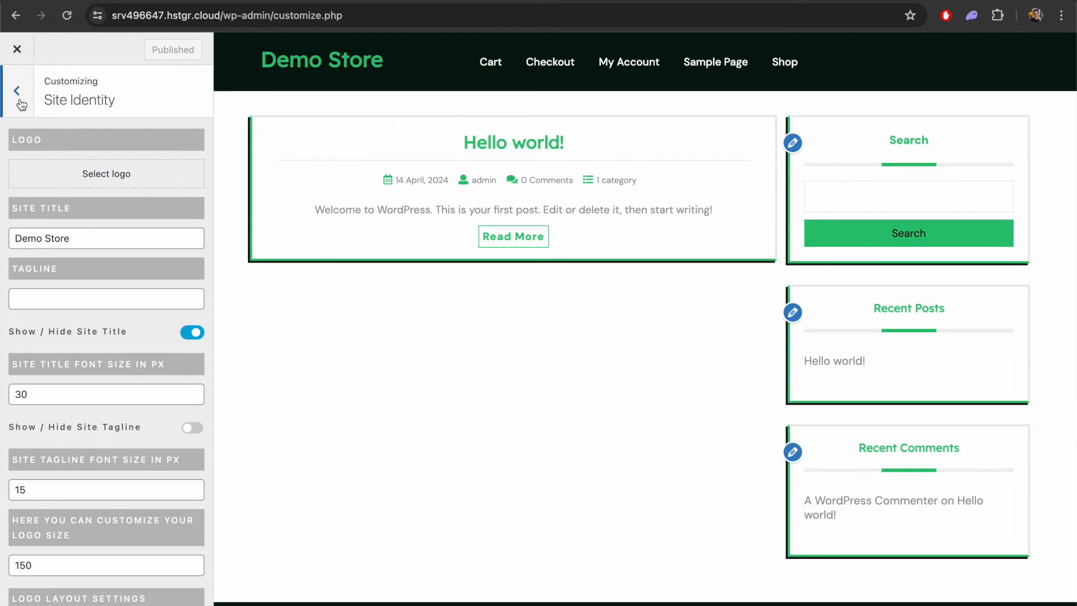
click(21, 104)
Step: Review the Header Image settings and the Menus settings, including the choices for the primary menu location
click(72, 332)
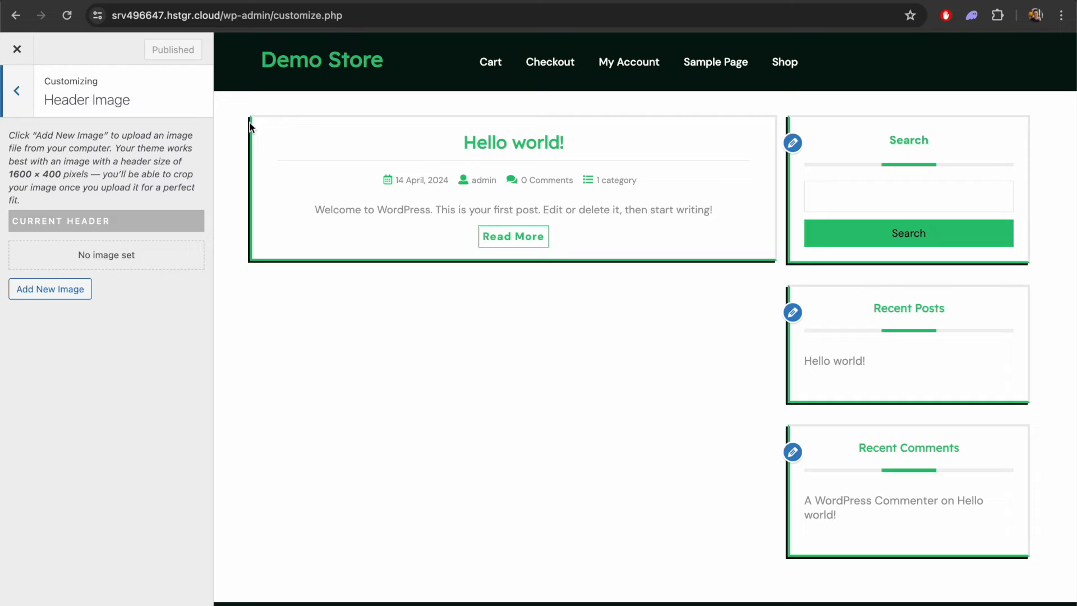
click(16, 91)
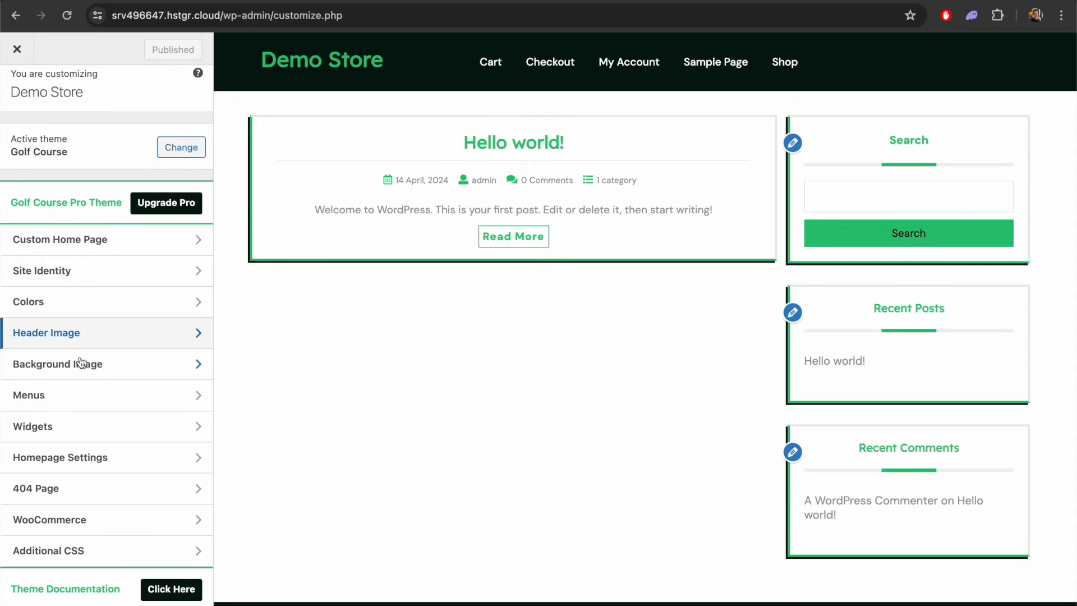
click(67, 399)
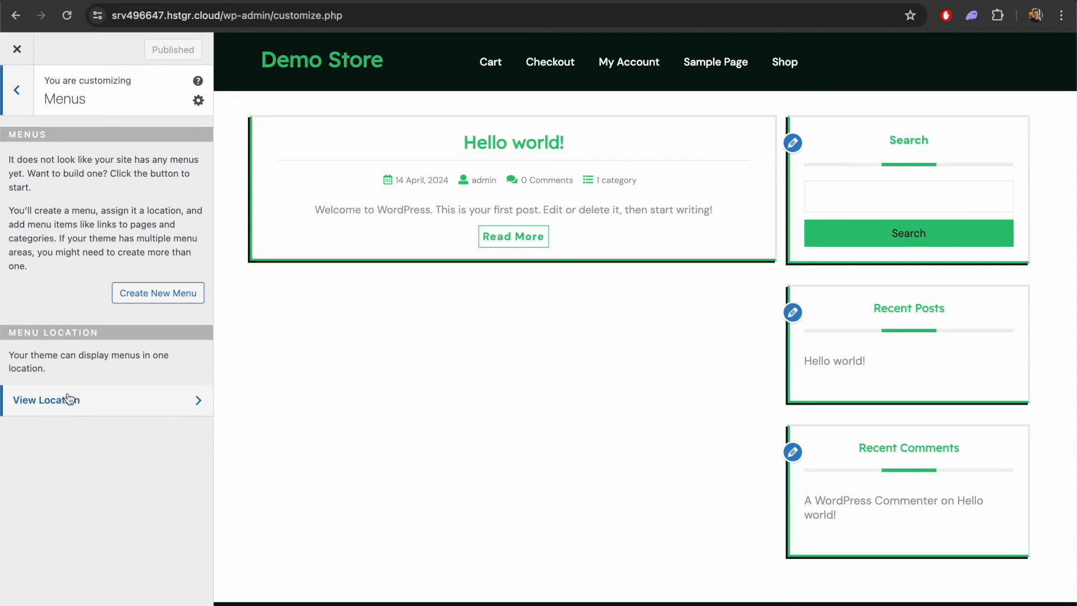
click(113, 406)
click(123, 300)
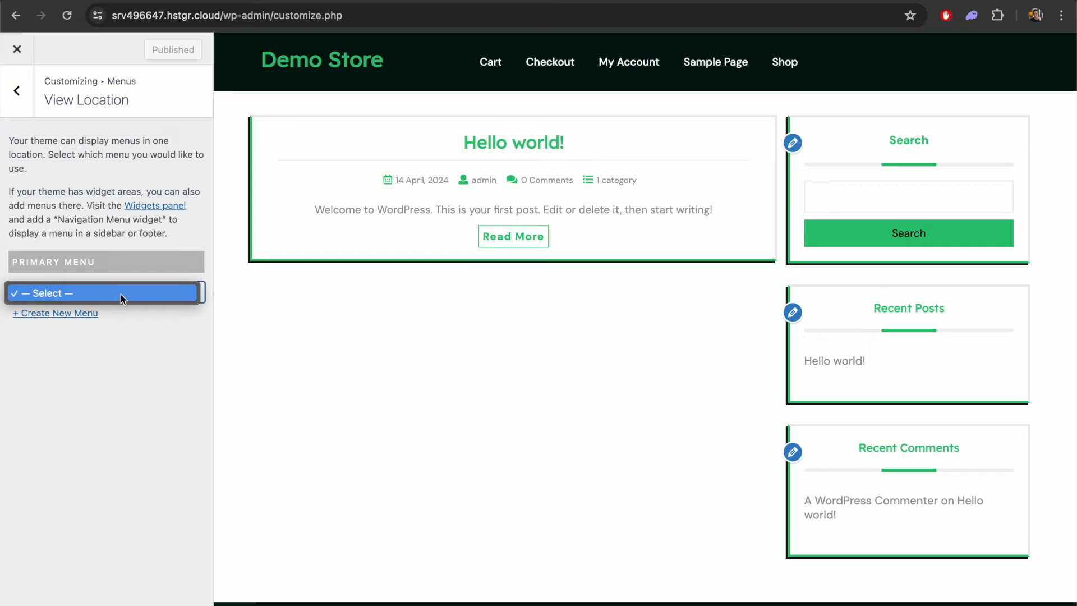
click(61, 159)
click(20, 92)
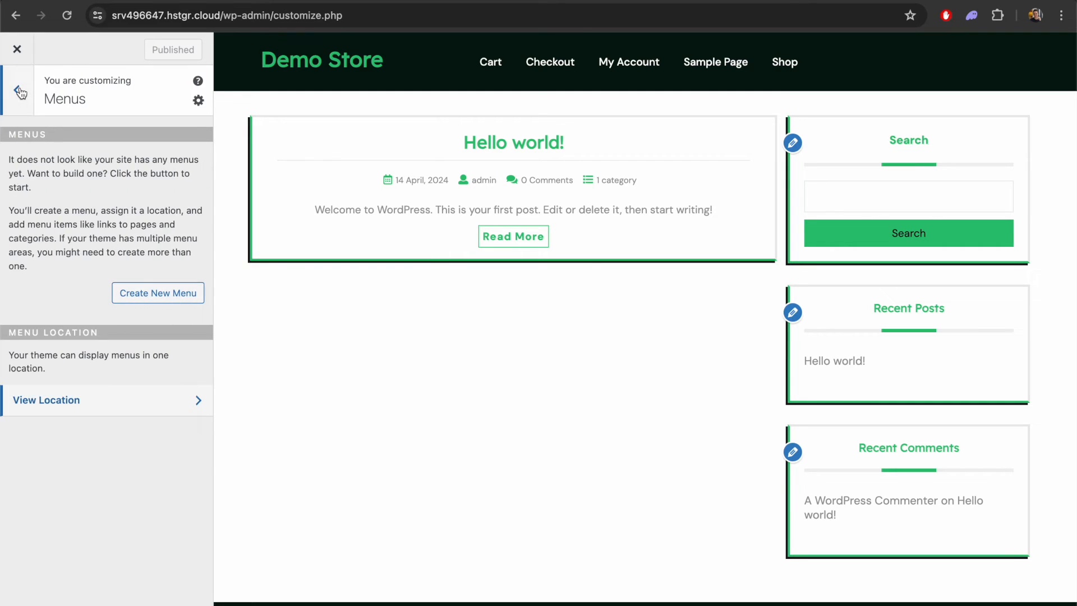
click(19, 88)
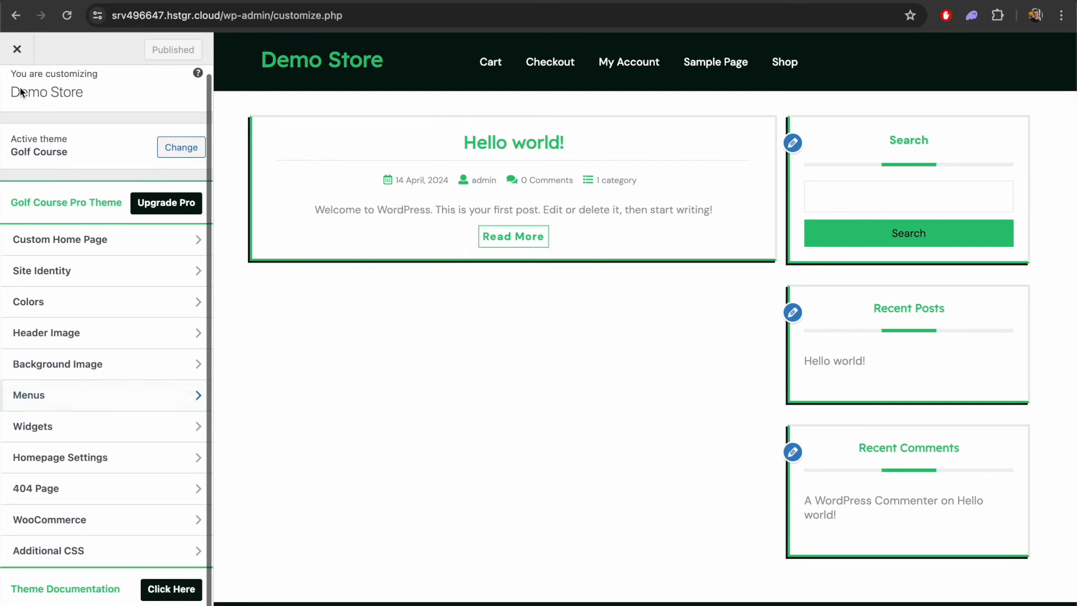
Step: Try enabling the site-wide store notice in the theme's WooCommerce settings
click(87, 522)
click(84, 147)
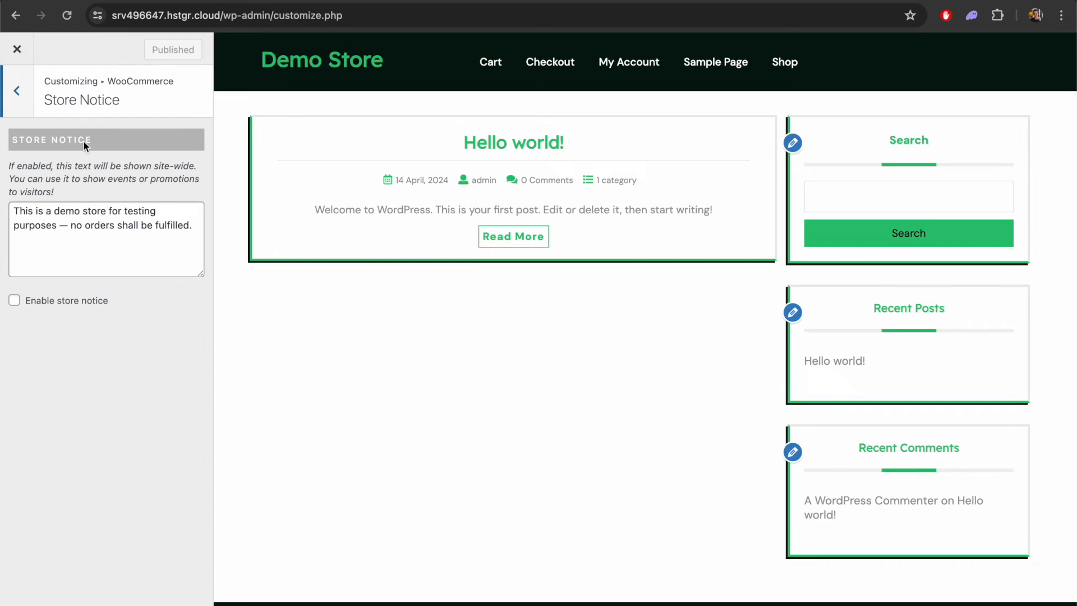
click(69, 298)
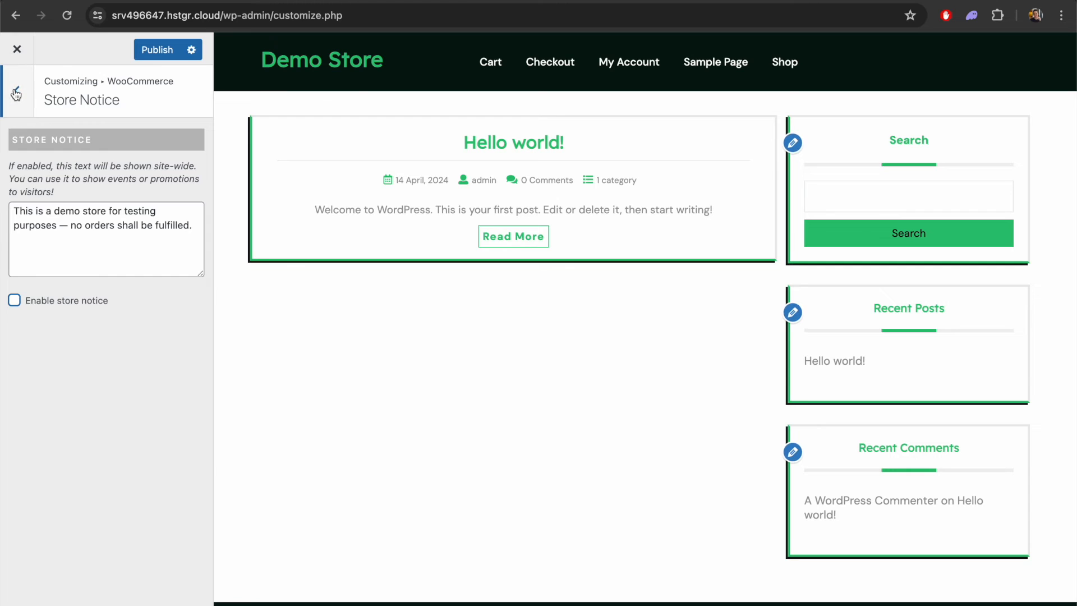
Step: Try showing categories on the main shop page in the WooCommerce Product Catalog settings, and switch the display back to products
click(17, 93)
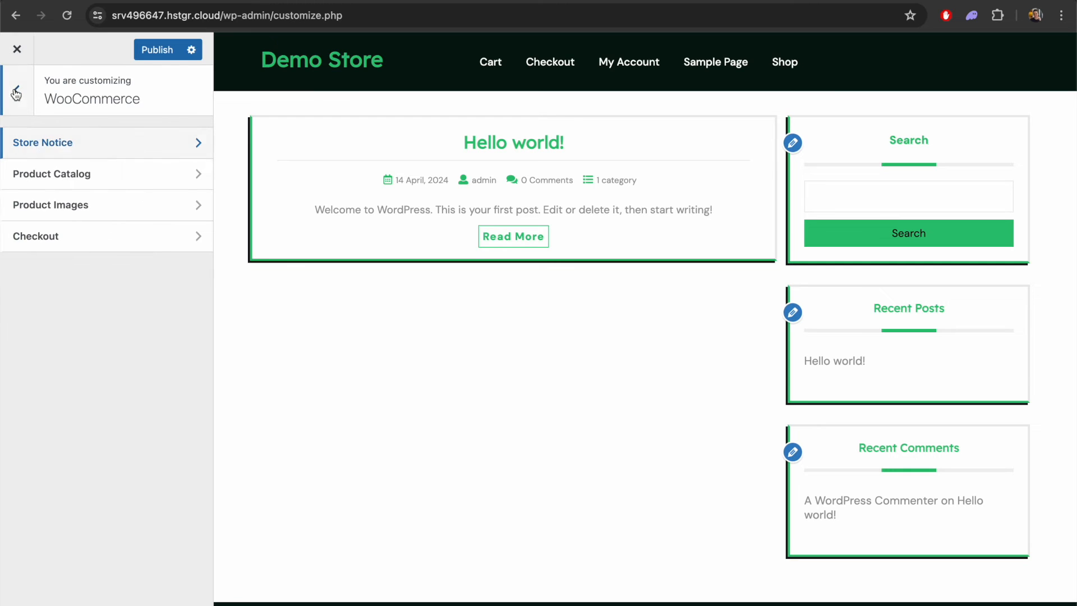
click(68, 181)
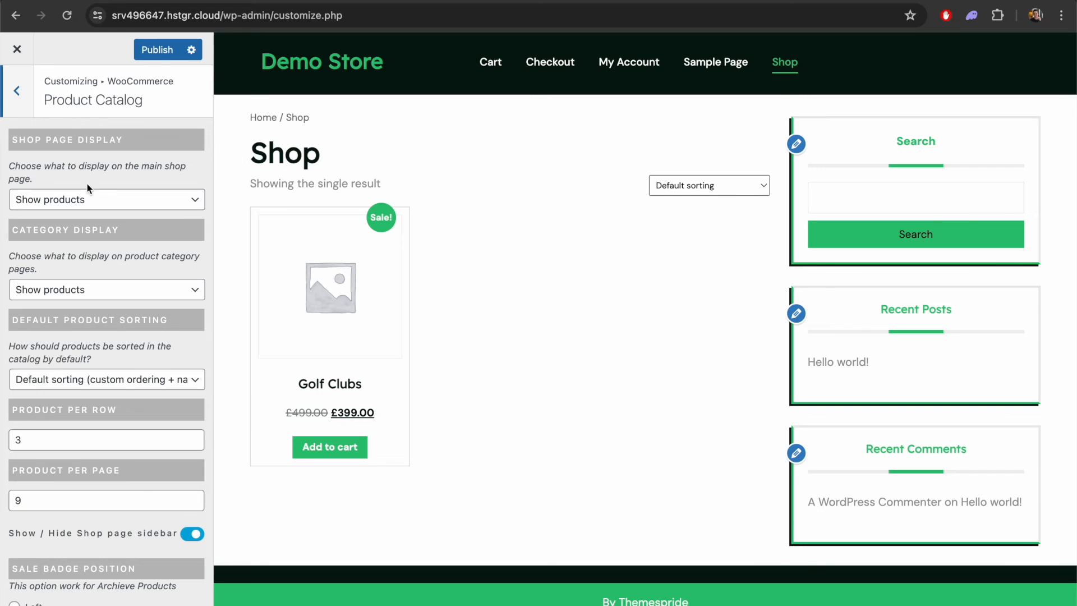
click(90, 201)
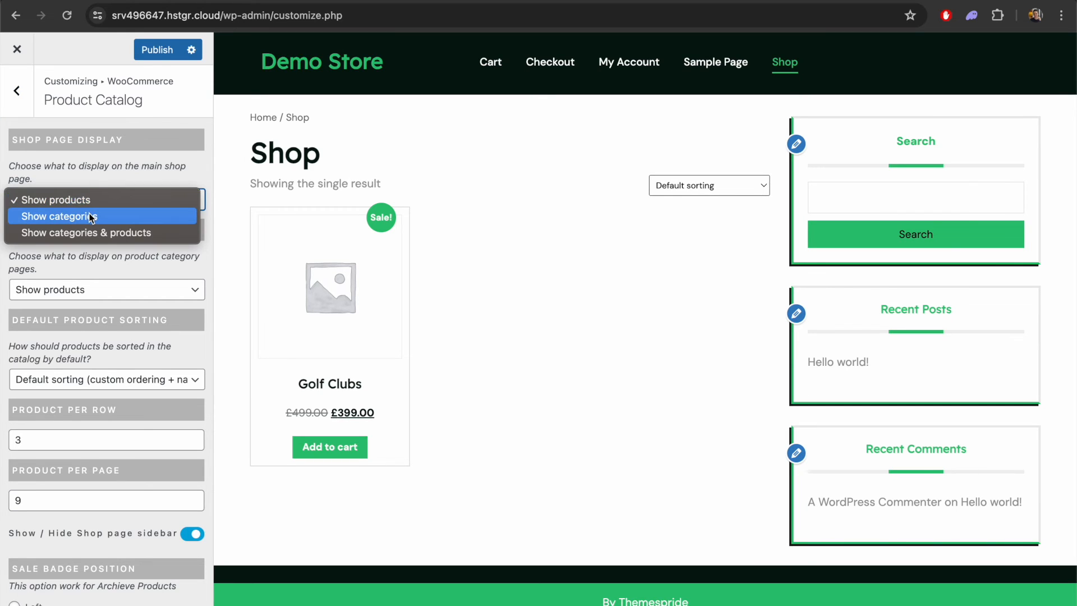
click(91, 216)
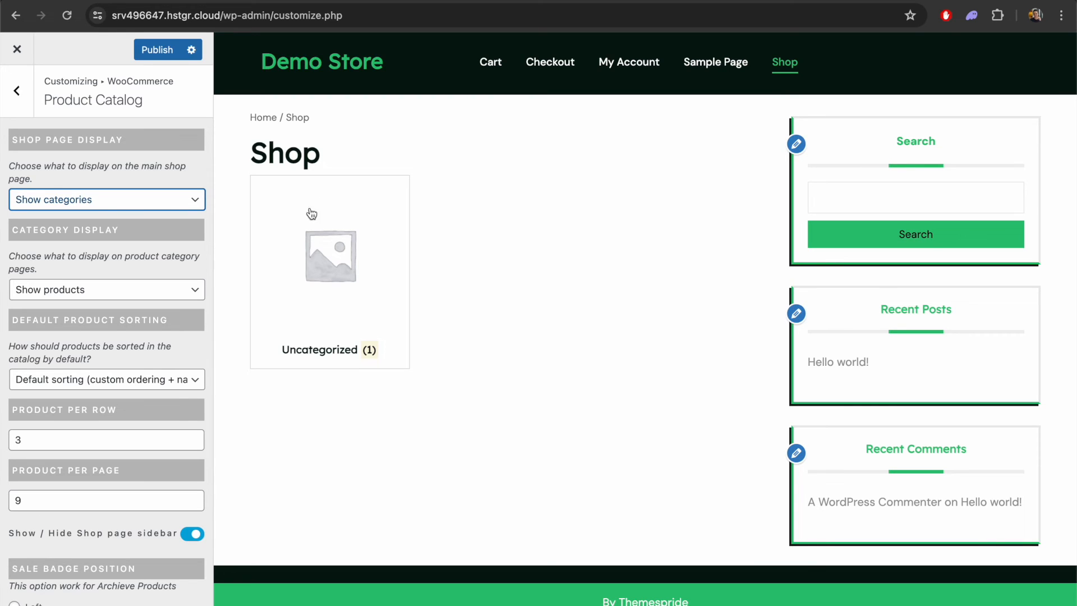
click(118, 197)
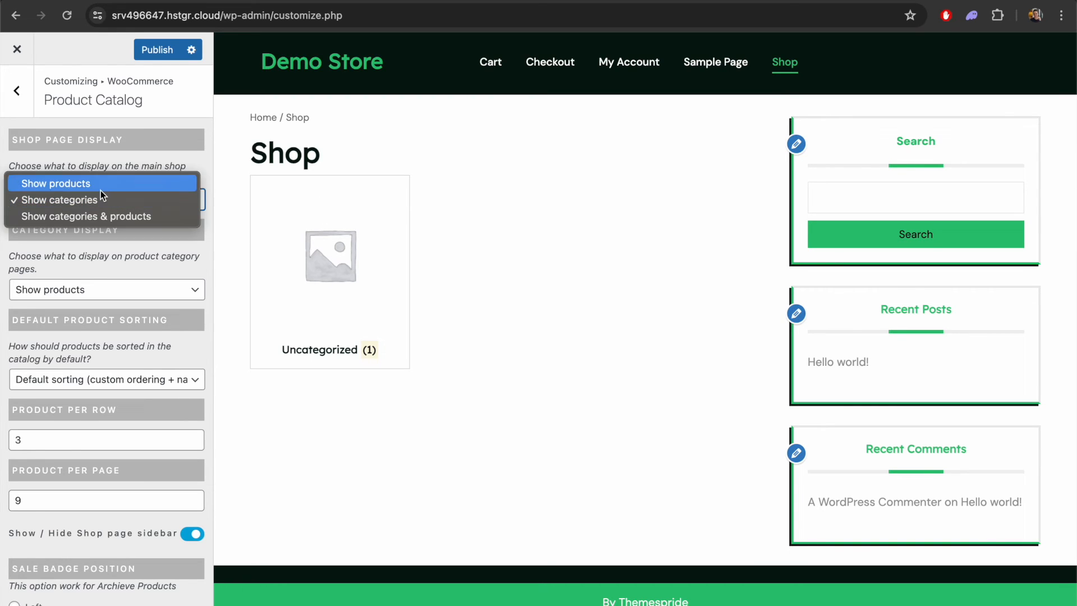
click(100, 190)
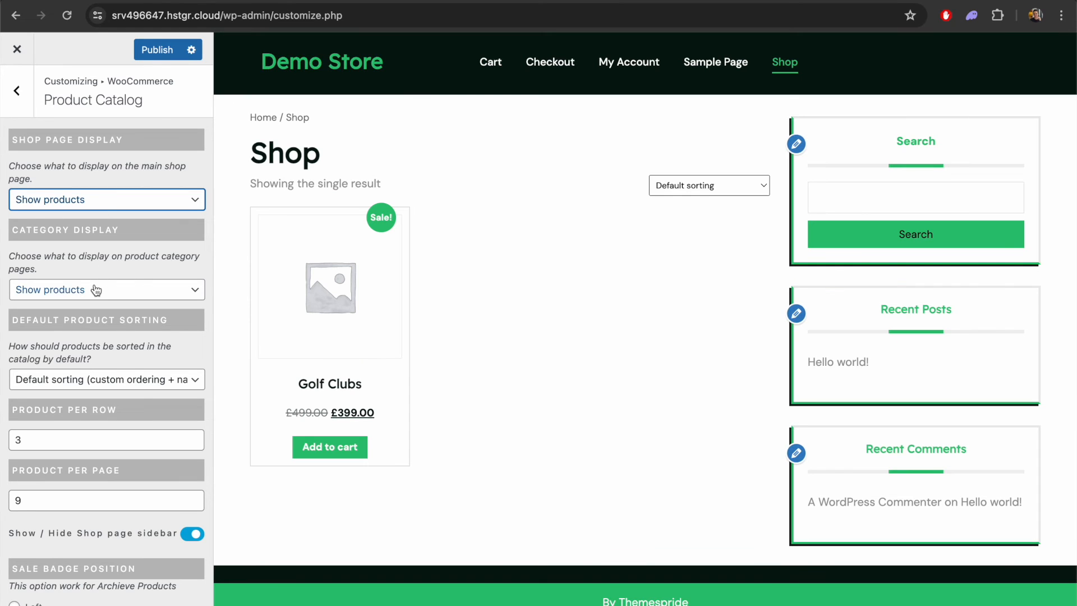
Step: Review the available options for category display and default product sorting without changing either setting
click(95, 290)
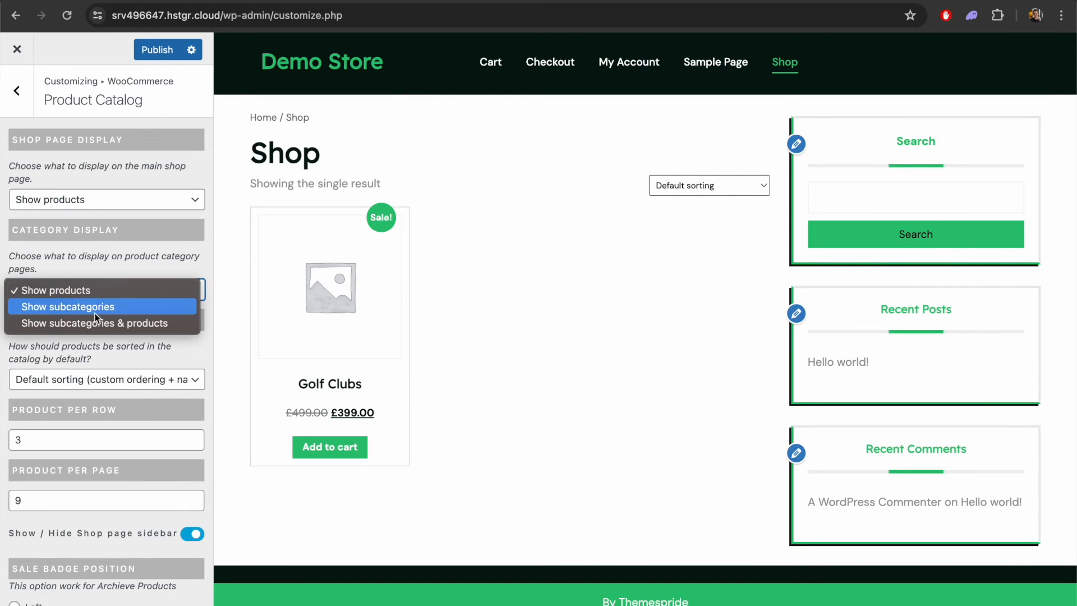
click(128, 262)
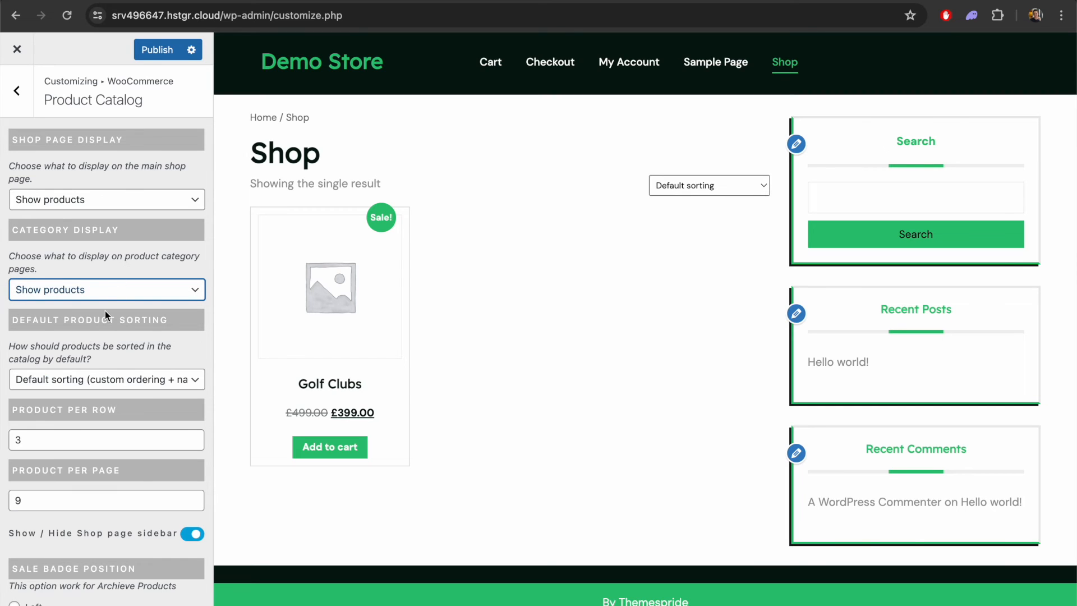
scroll(98, 374, down, 2)
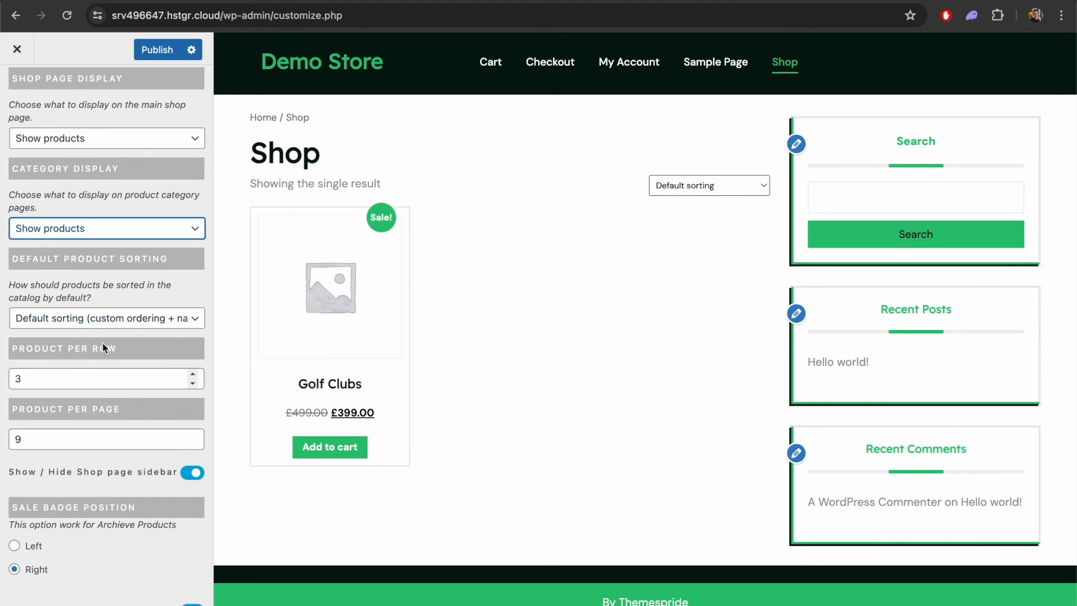
click(92, 324)
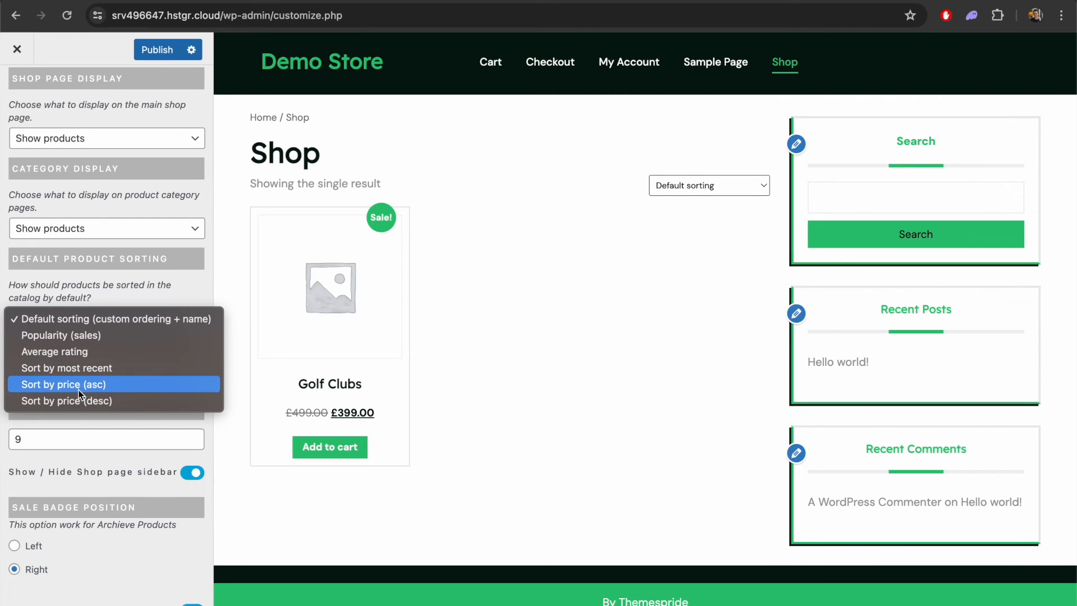
click(129, 303)
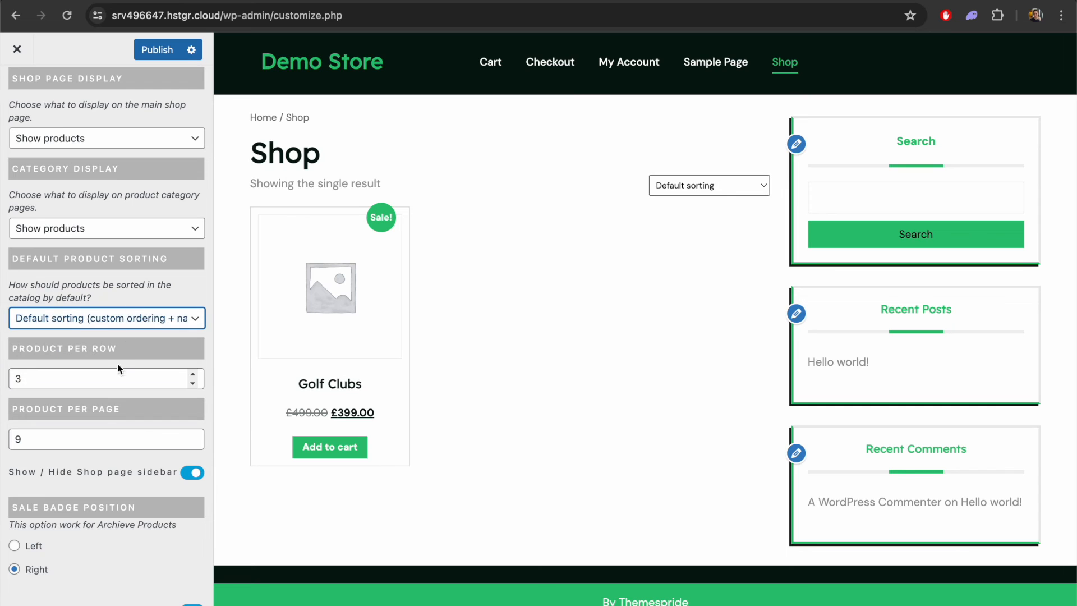
Step: Try displaying 2 products per row in the shop catalog and return the setting to 3
scroll(118, 368, down, 2)
click(192, 329)
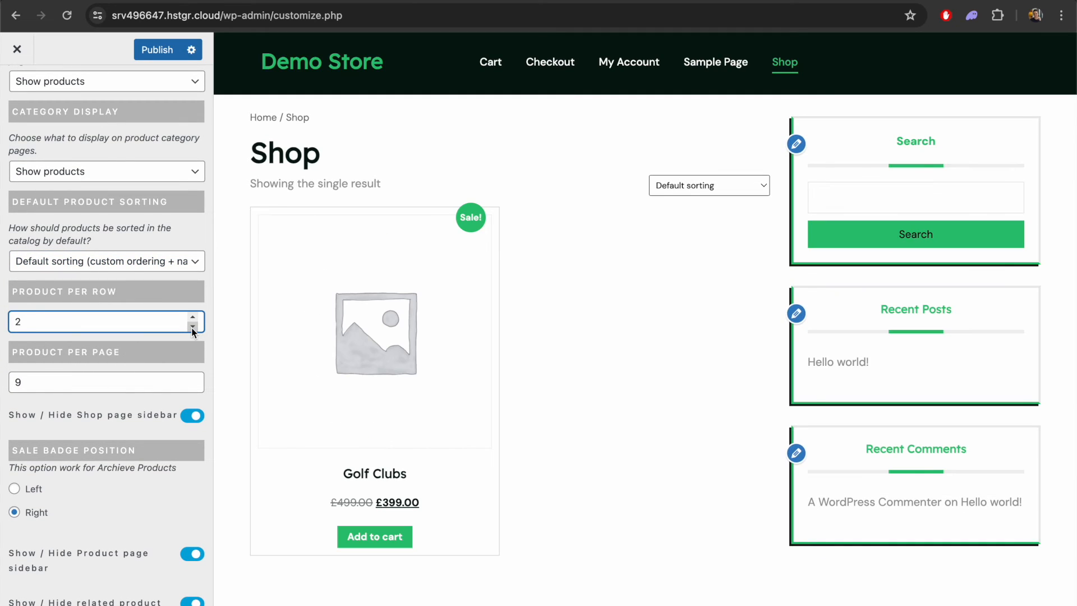
click(193, 317)
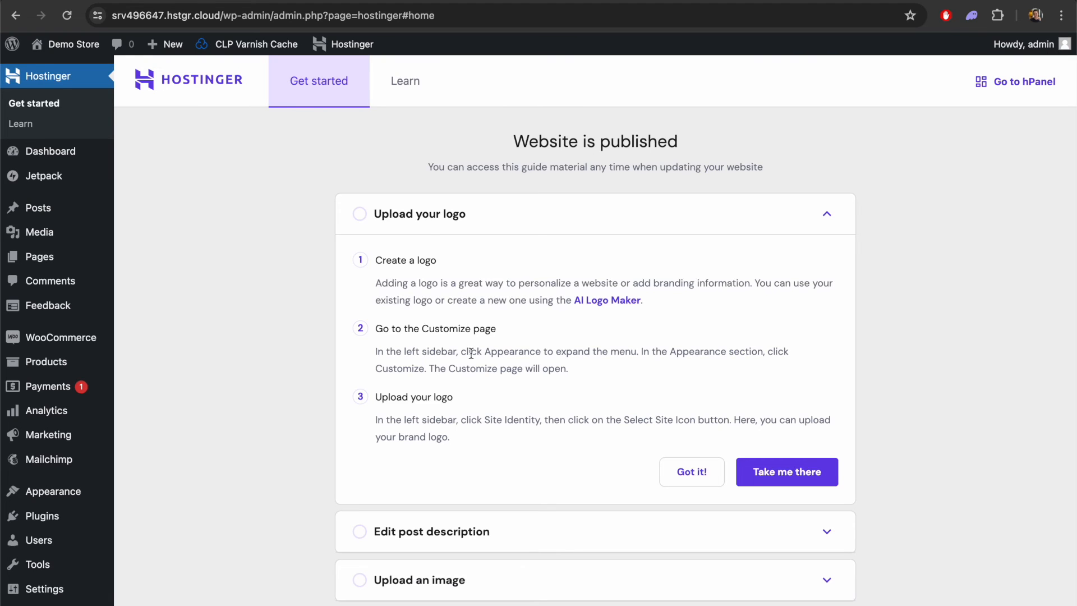
Step: Review Hostinger's getting-started checklist in the WordPress admin, from uploading a logo to connecting a domain
scroll(543, 353, down, 2)
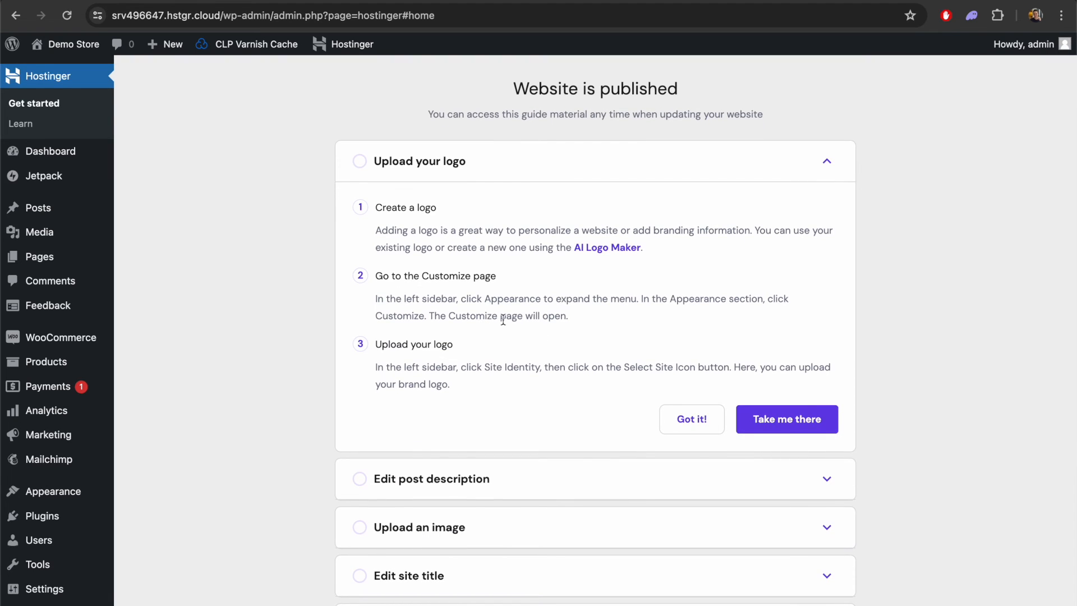
scroll(521, 322, down, 1)
scroll(521, 322, down, 4)
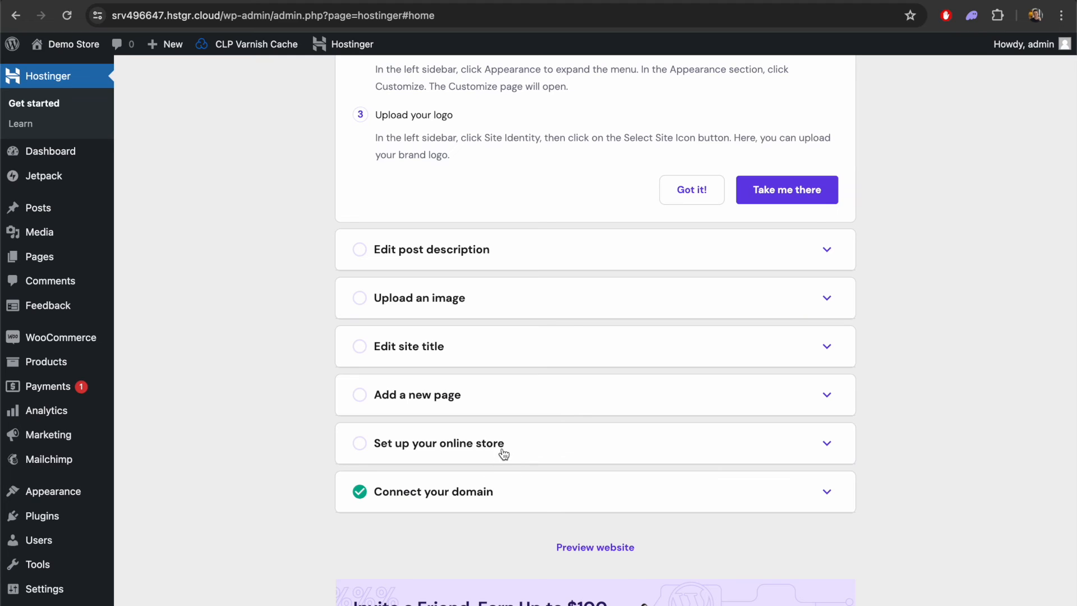
scroll(803, 441, up, 5)
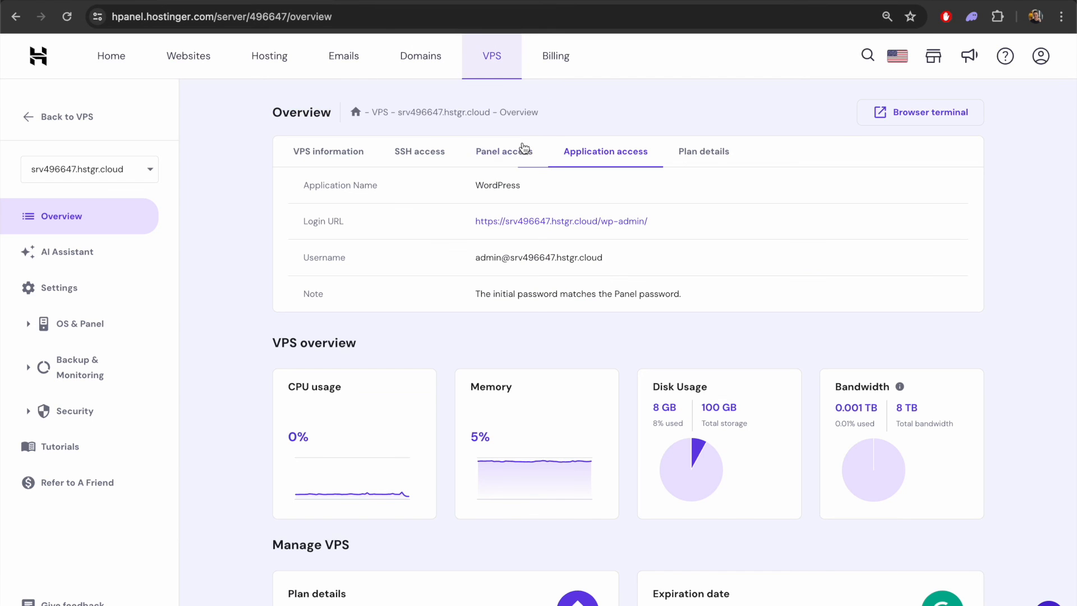
Step: Open CloudPanel from the VPS's panel access details in hPanel and open the srv496647.hstgr.cloud site for management
click(521, 150)
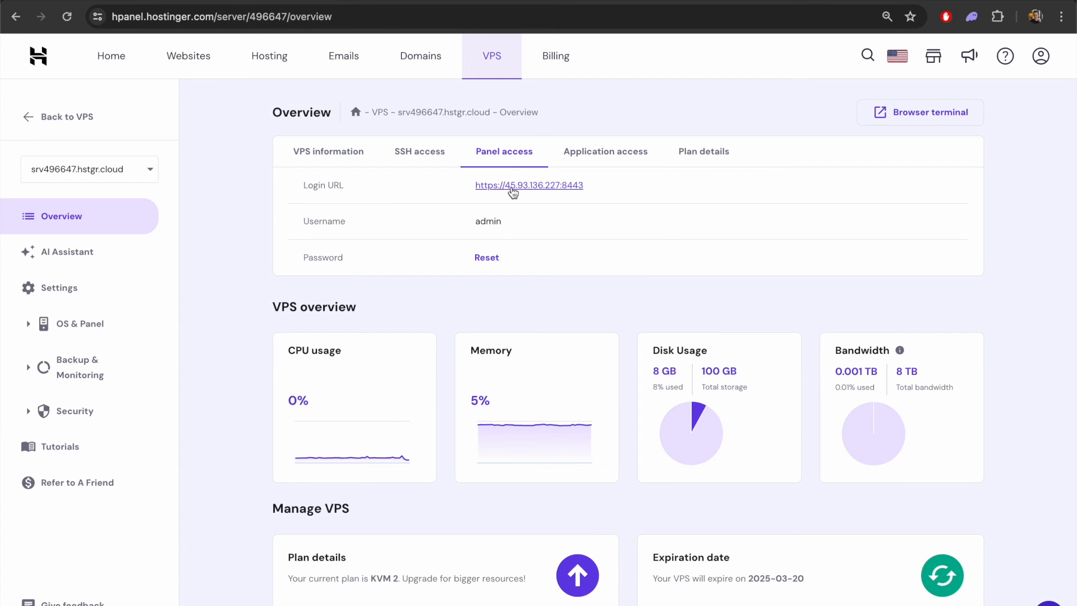
click(512, 188)
click(247, 234)
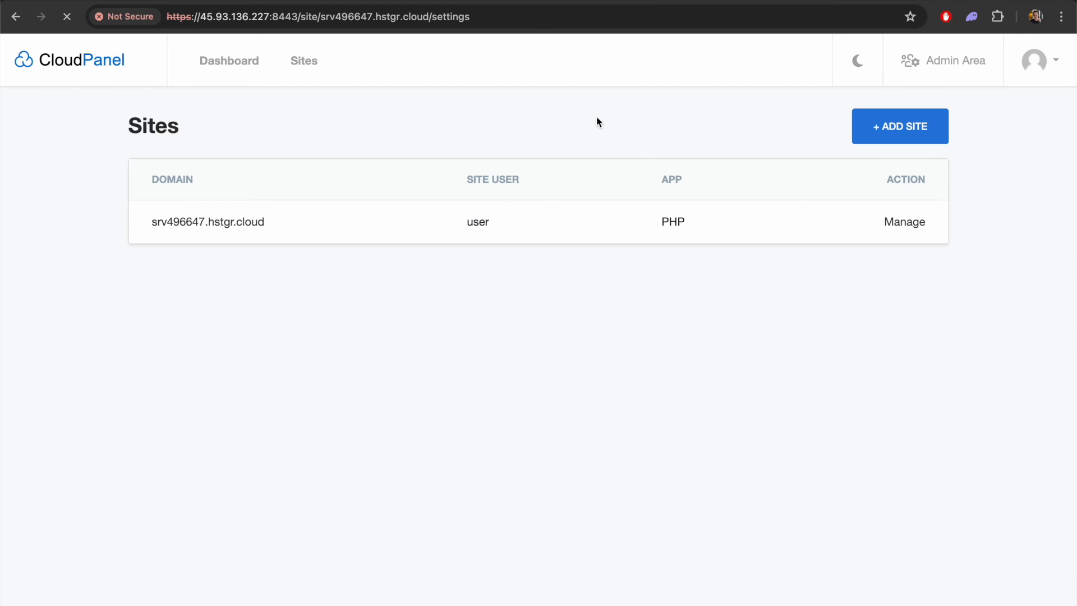
Step: Review the site's domain, site user and PHP settings in CloudPanel
scroll(313, 225, down, 10)
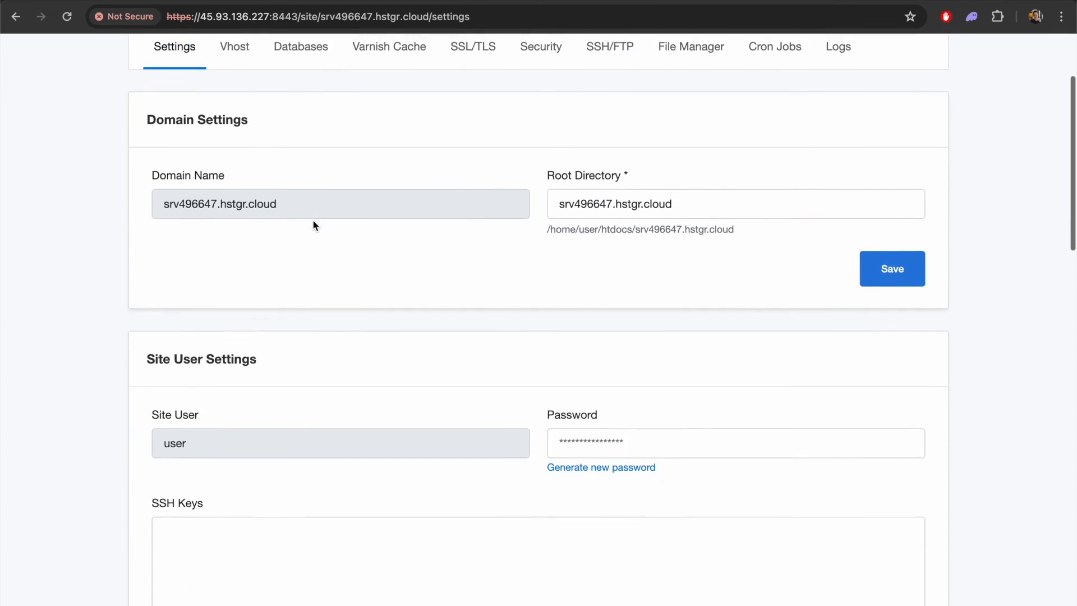
scroll(313, 221, down, 5)
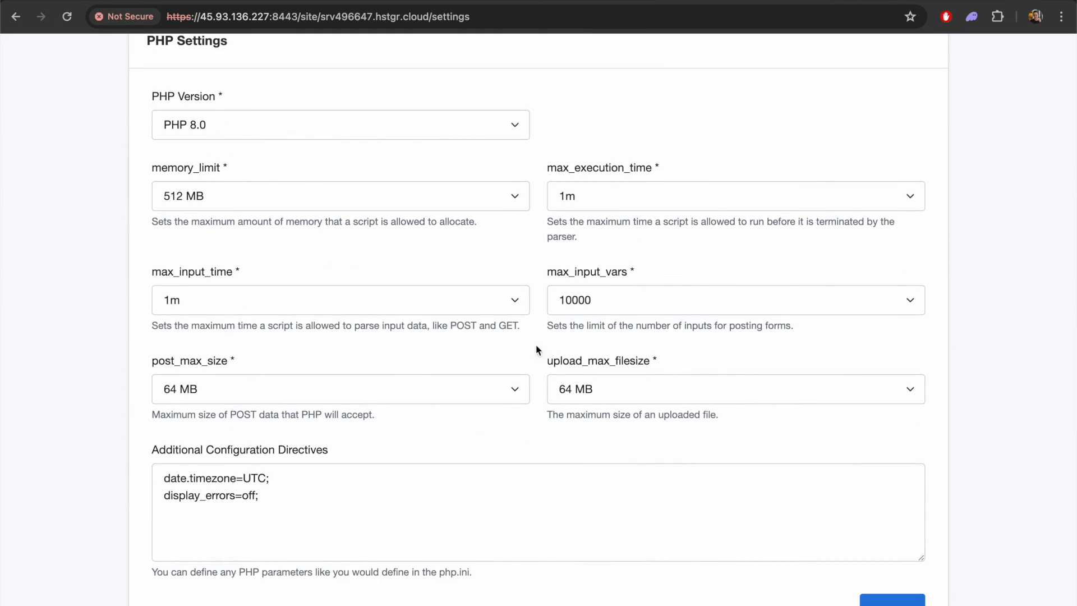
scroll(469, 241, up, 15)
scroll(462, 224, up, 2)
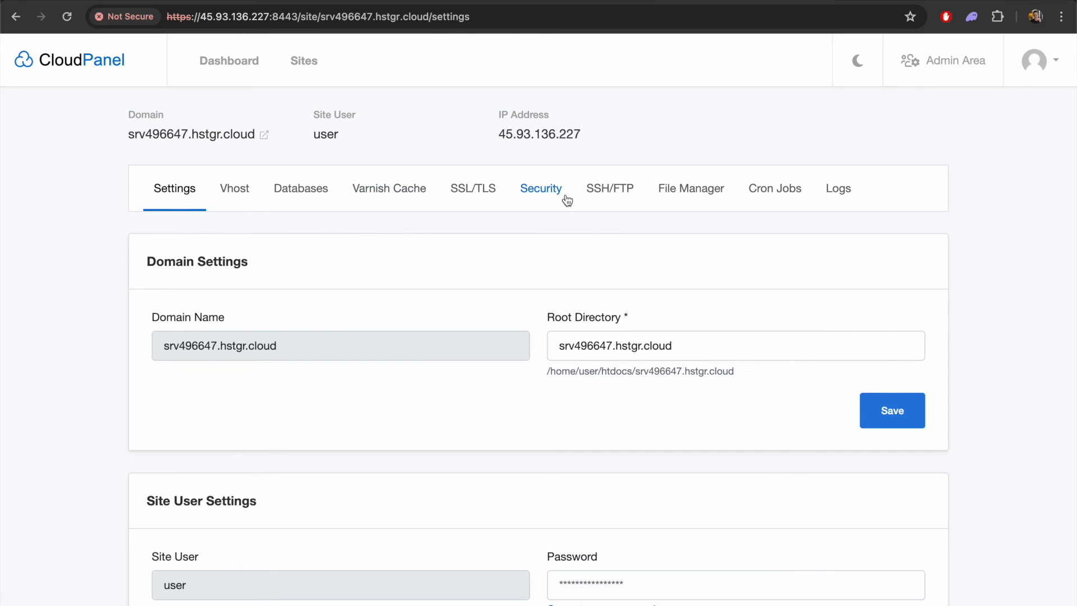
Step: Examine the site's files in the File Manager and its SSL/TLS certificates, including the Let's Encrypt one
click(684, 189)
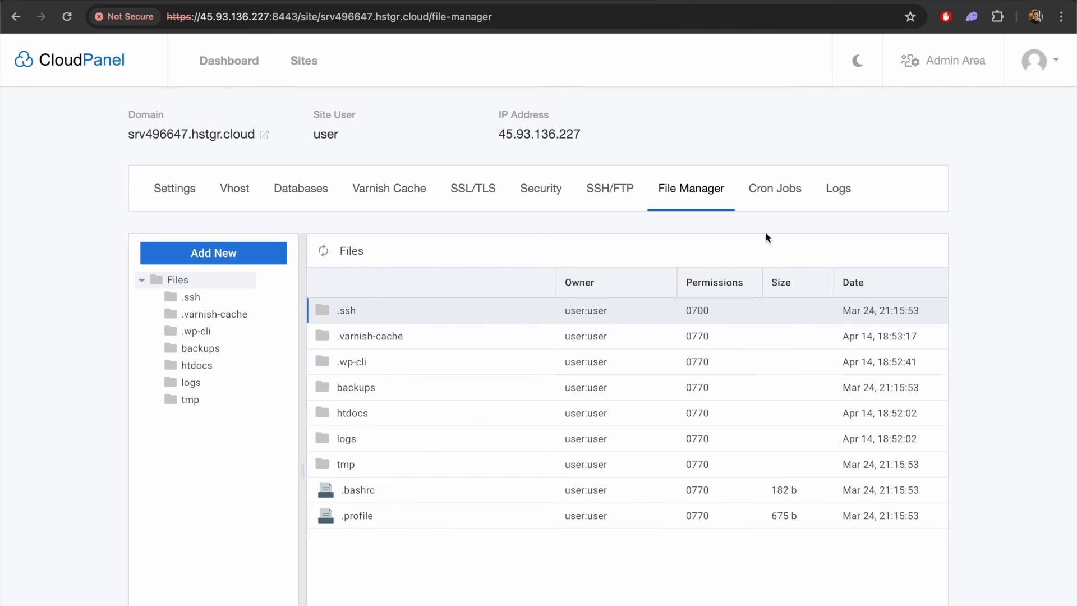
click(474, 190)
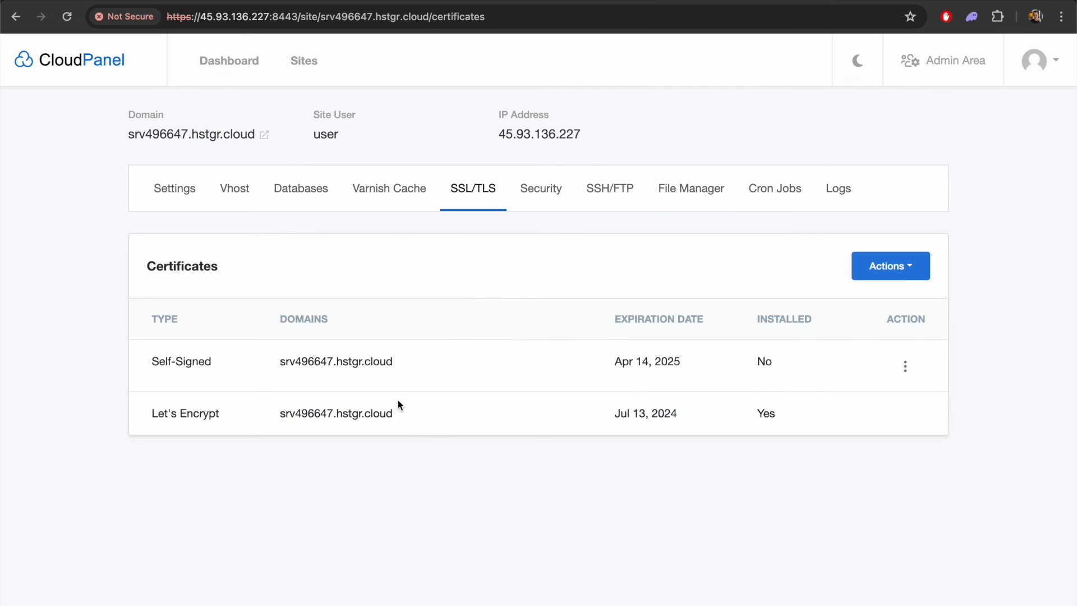
drag(159, 415, 231, 421)
click(230, 421)
Step: View the site's databases and database users, and open phpMyAdmin for the wordpress database
click(308, 191)
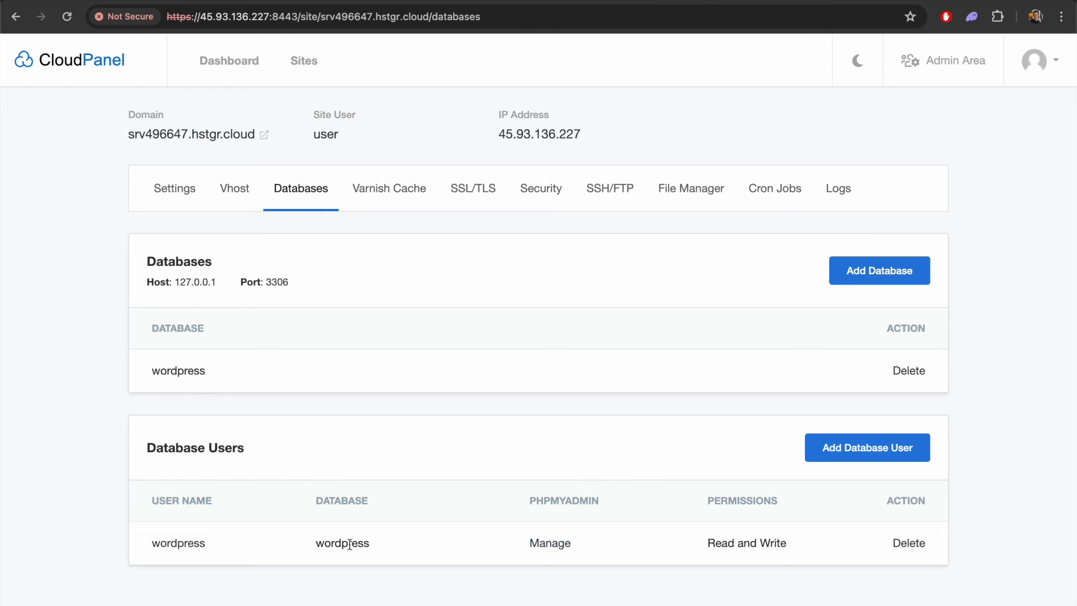
click(550, 543)
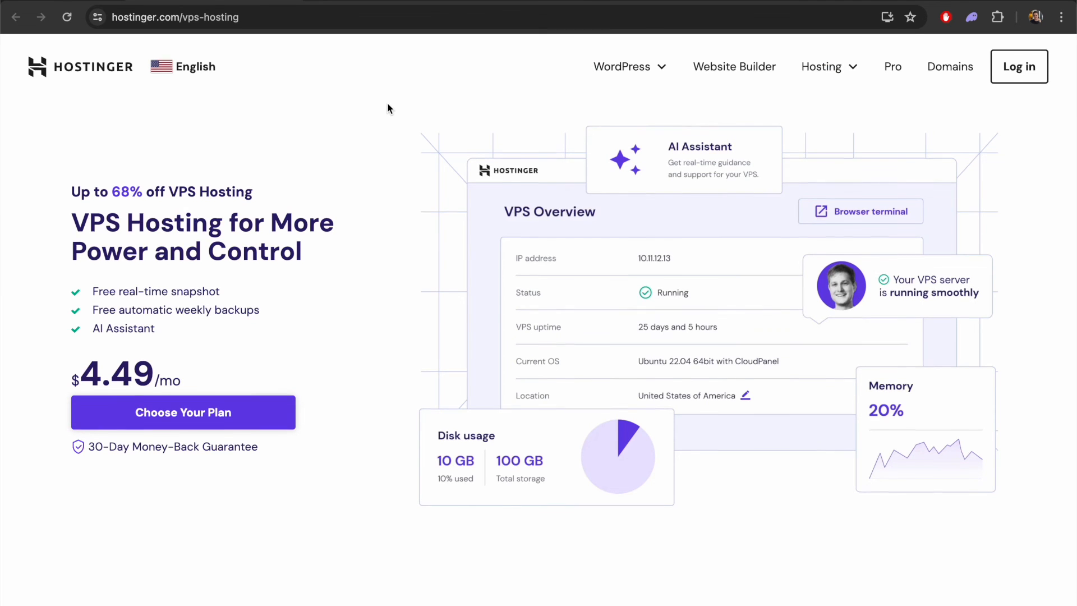
scroll(391, 109, down, 1)
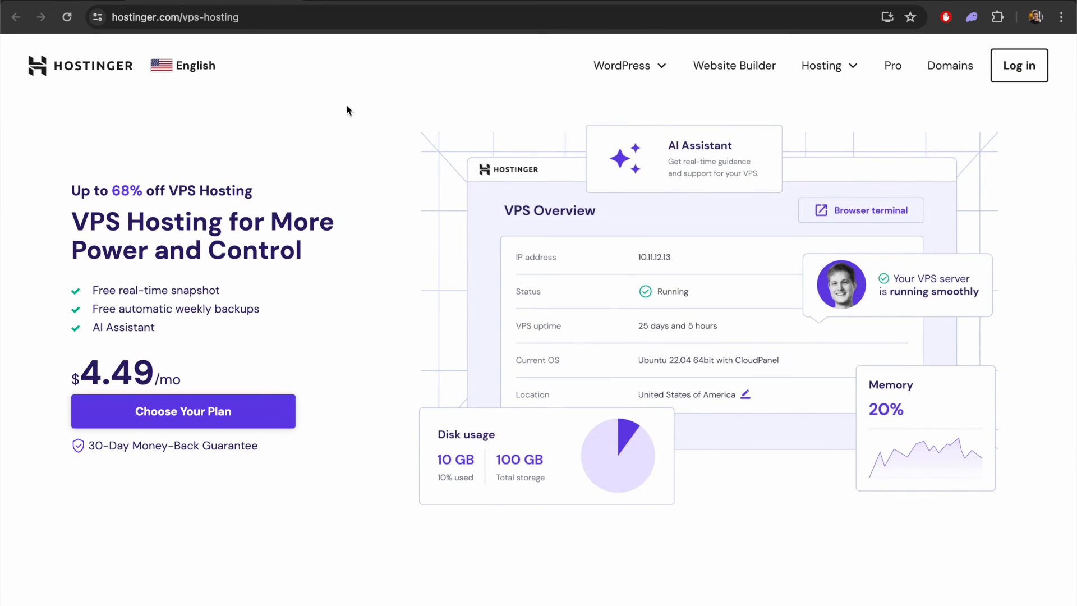